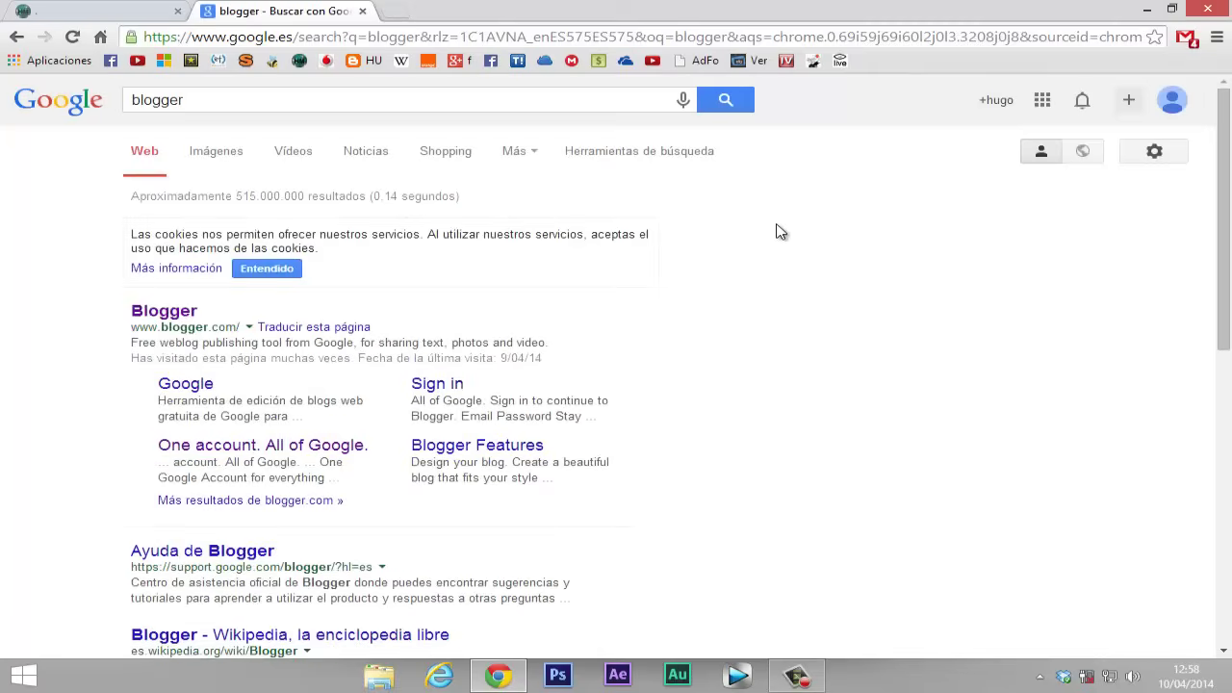
# - Open the Blogger site from the search results and start creating a new blog
pyautogui.click(162, 315)
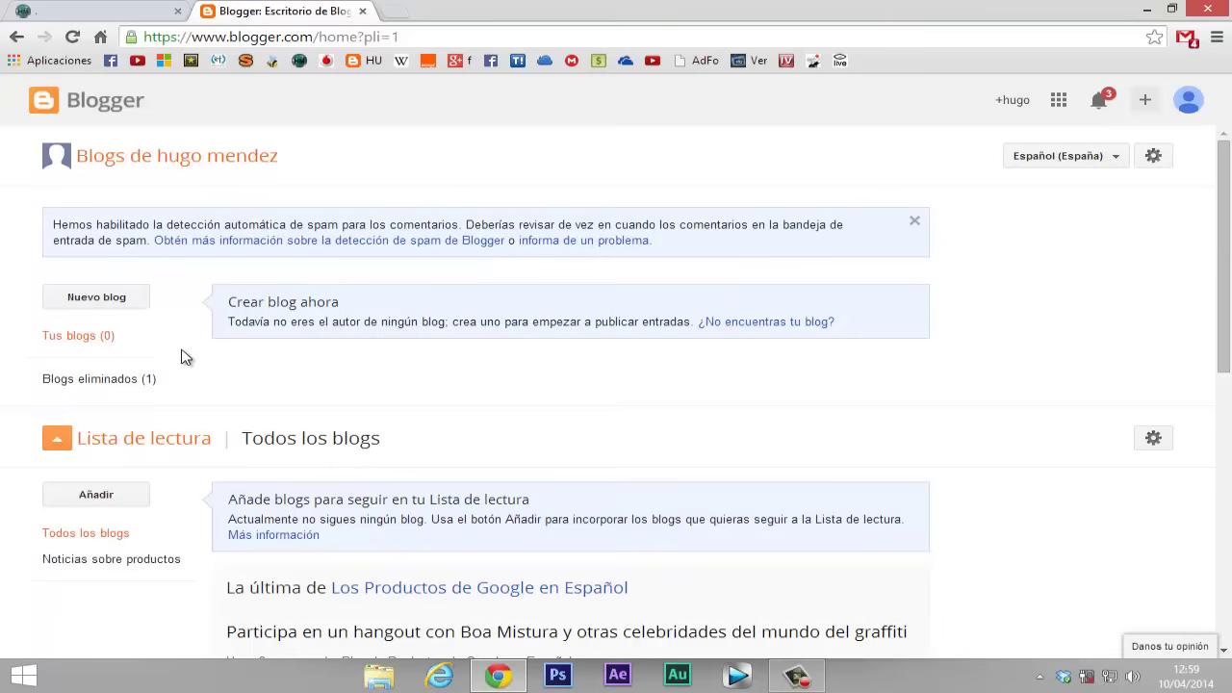
pyautogui.scroll(-1, 164, 380)
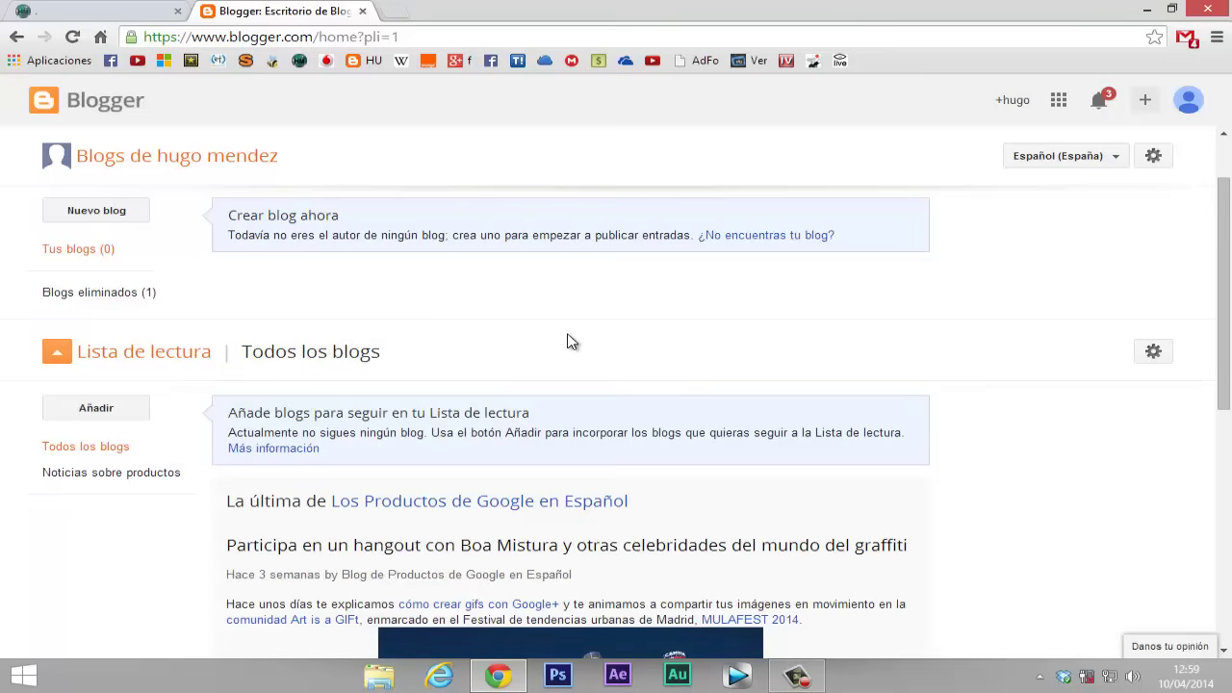
pyautogui.scroll(1, 568, 332)
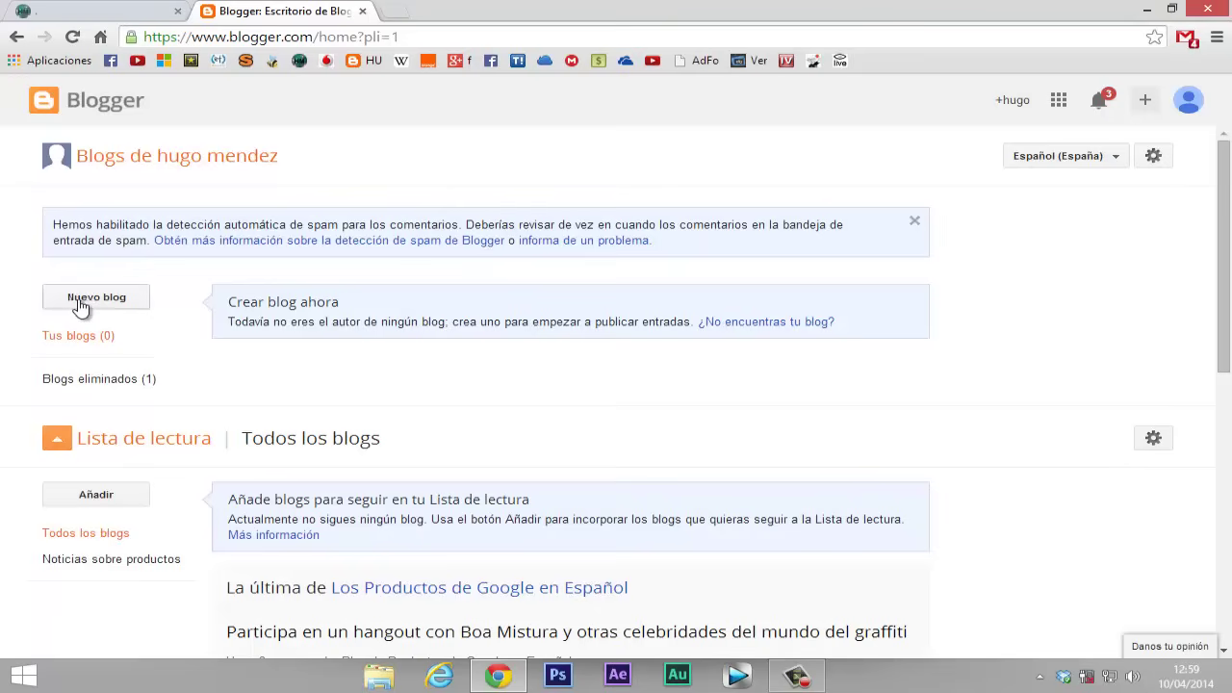
pyautogui.click(111, 304)
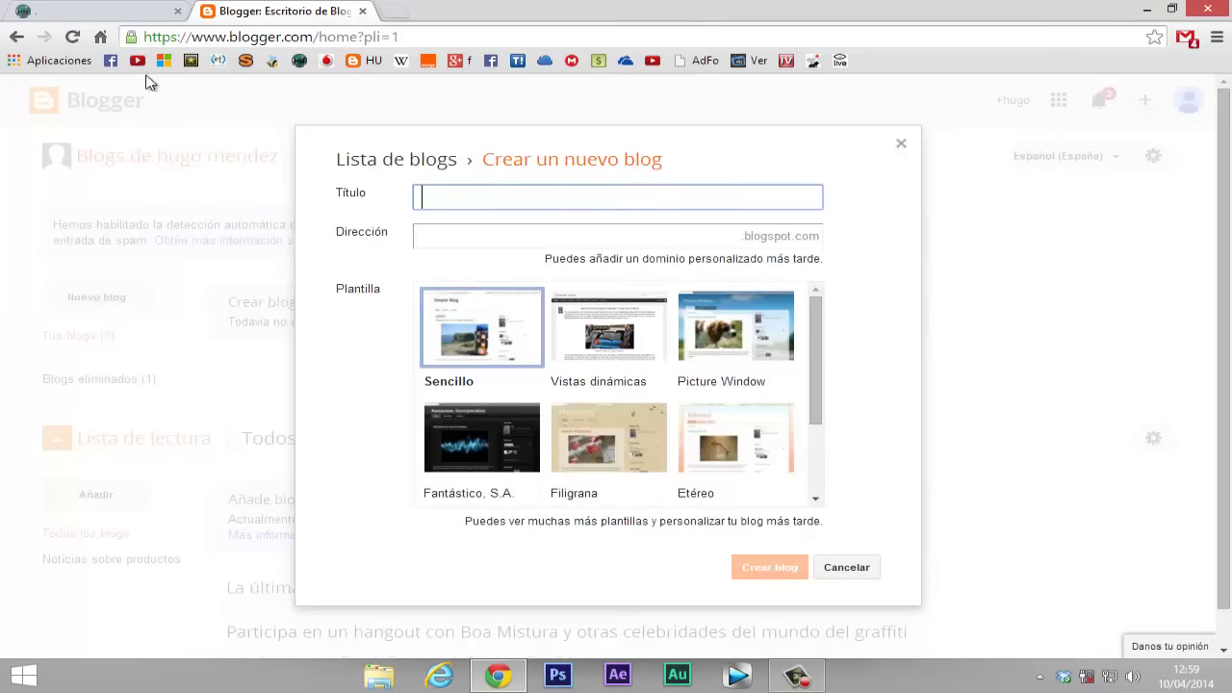
# - Give the new blog the title Consejoshugo and the address Consejoshugo.blogspot.com
pyautogui.click(98, 13)
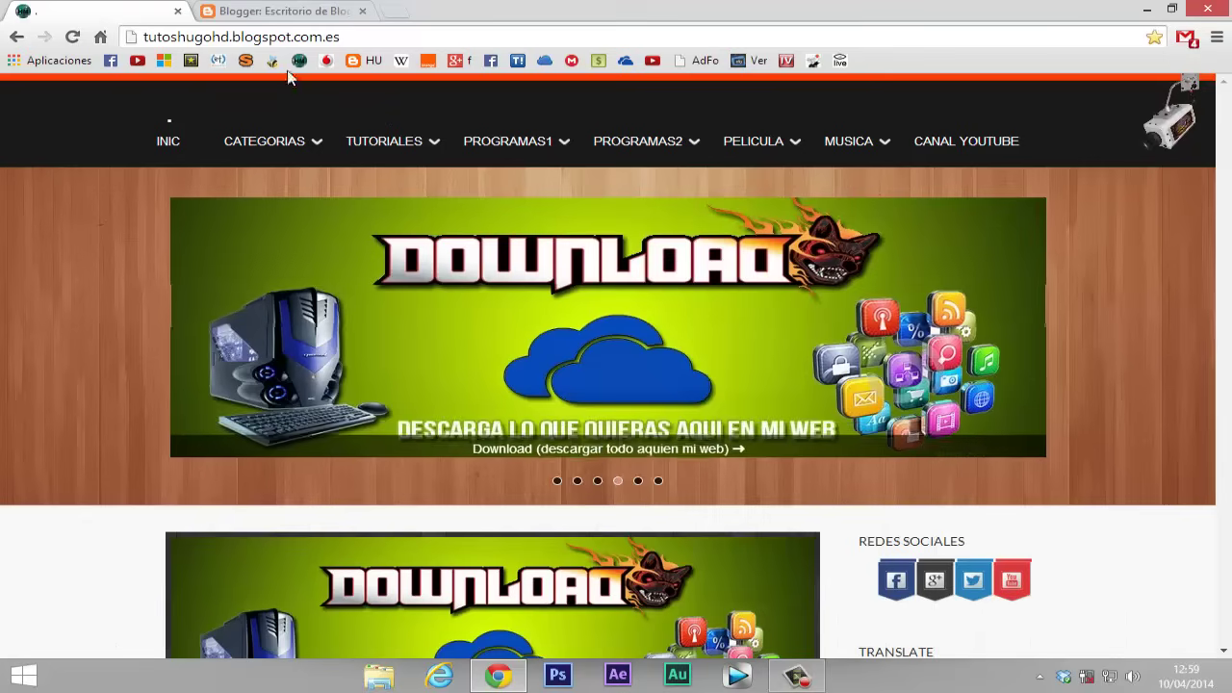
pyautogui.click(292, 14)
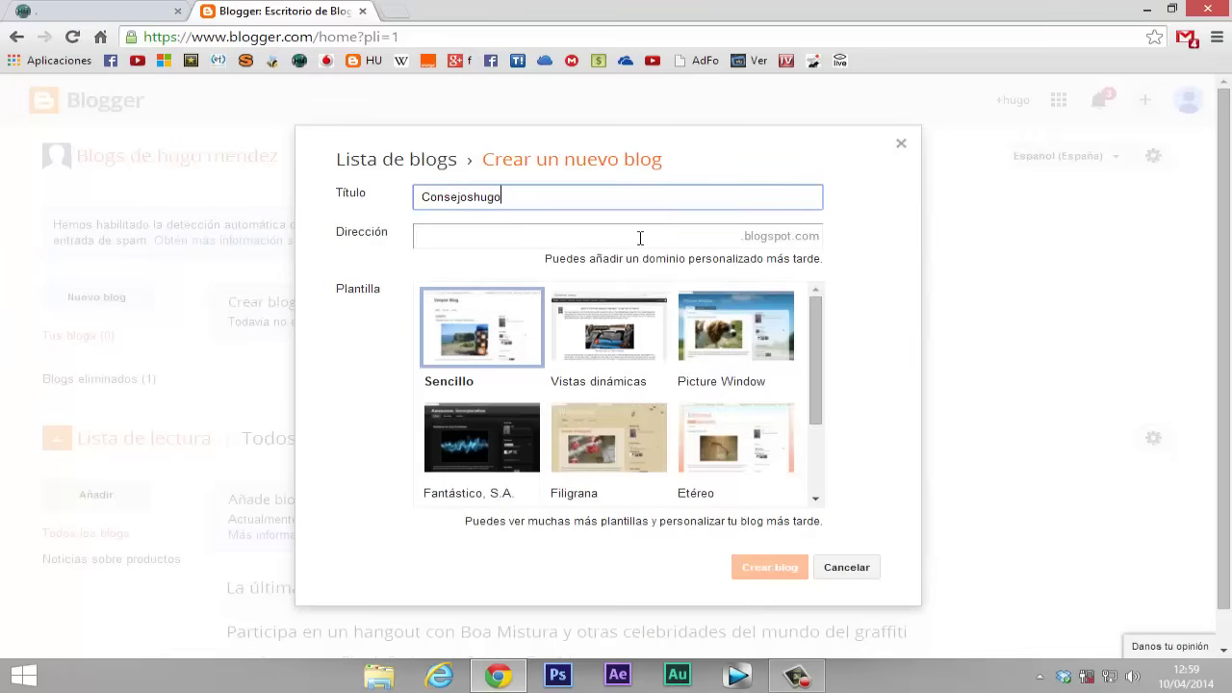
pyautogui.click(585, 237)
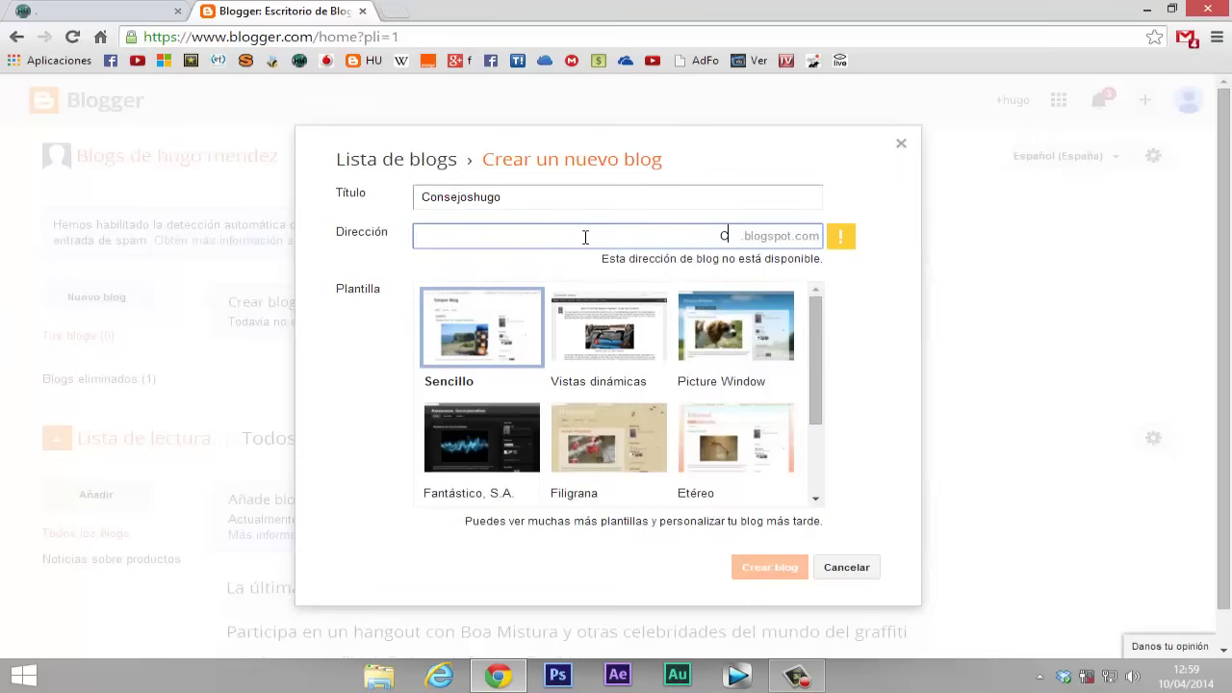
pyautogui.write('Consejoshugo')
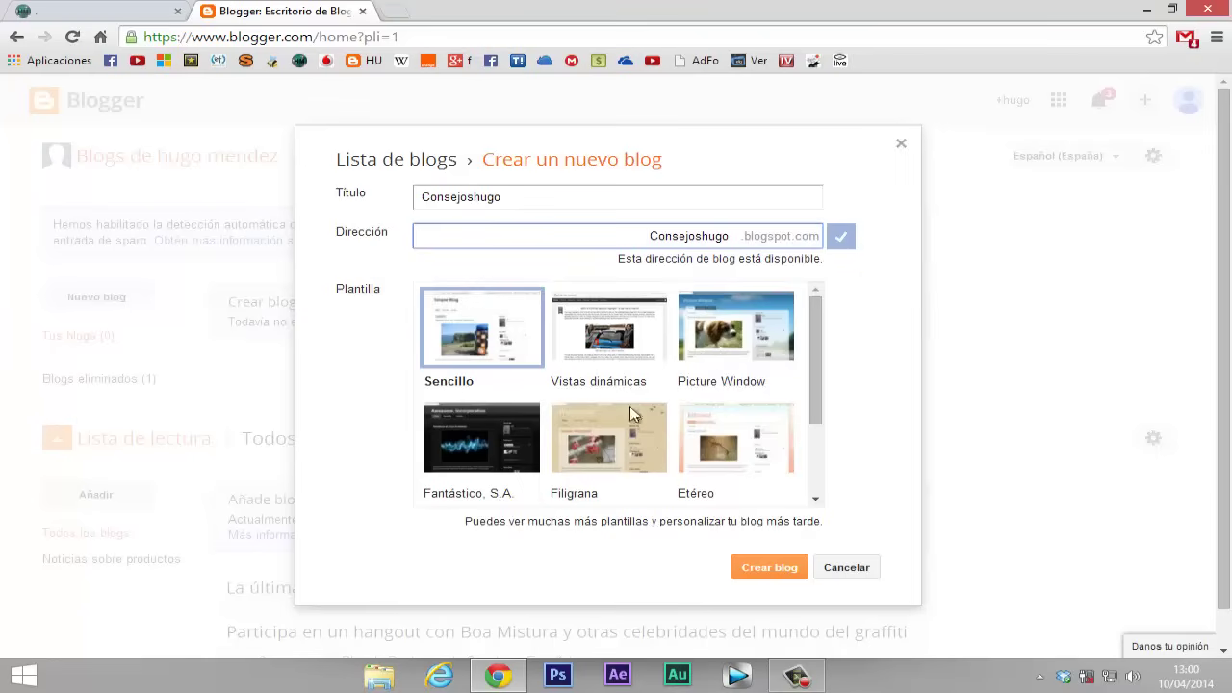
# - Choose the Fantástico, S.A. template and create the blog
pyautogui.click(477, 439)
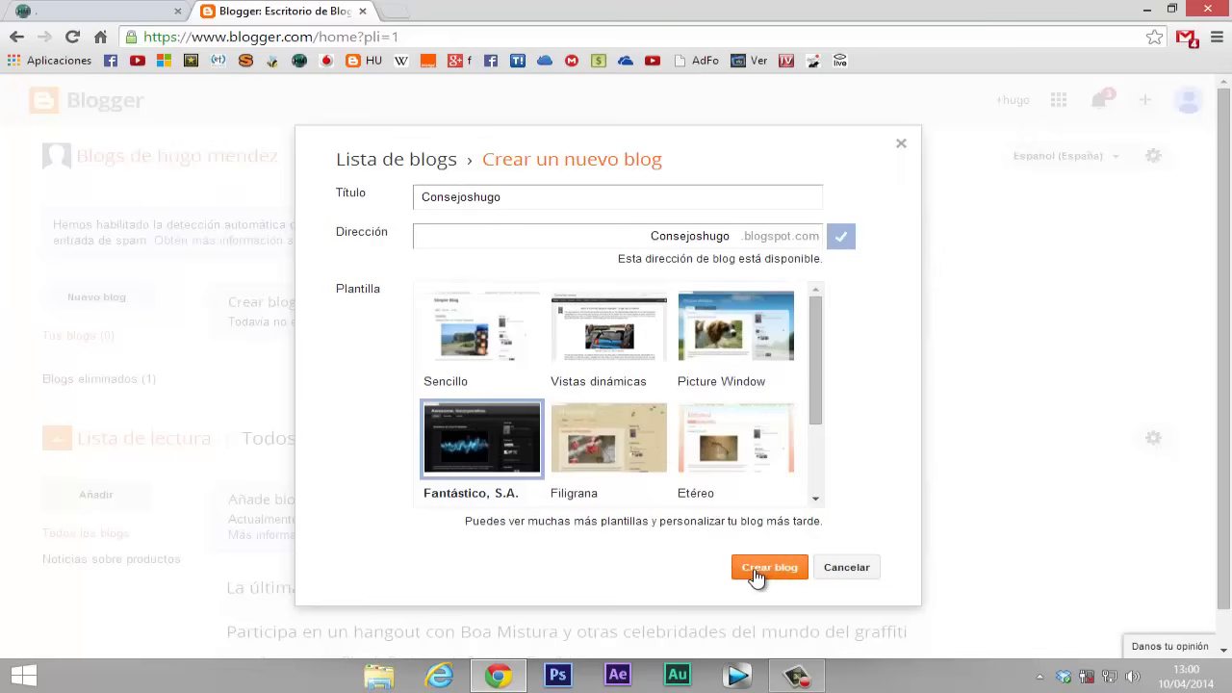
pyautogui.click(471, 348)
pyautogui.click(660, 342)
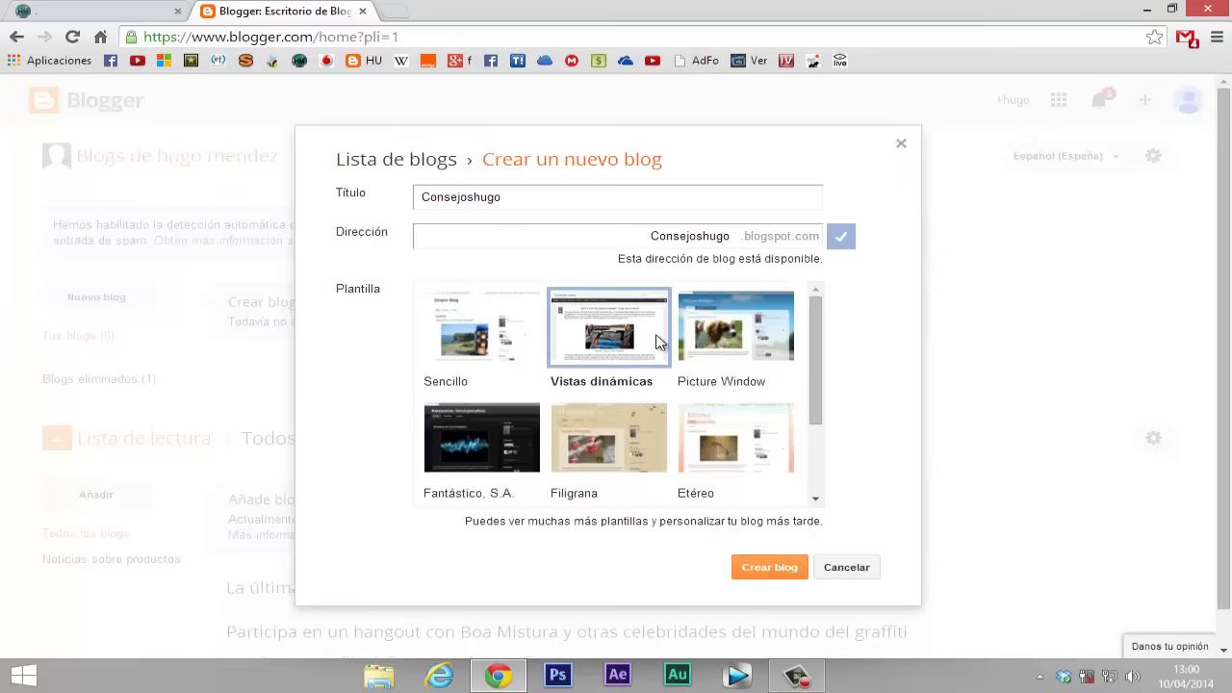
pyautogui.click(756, 347)
pyautogui.click(737, 449)
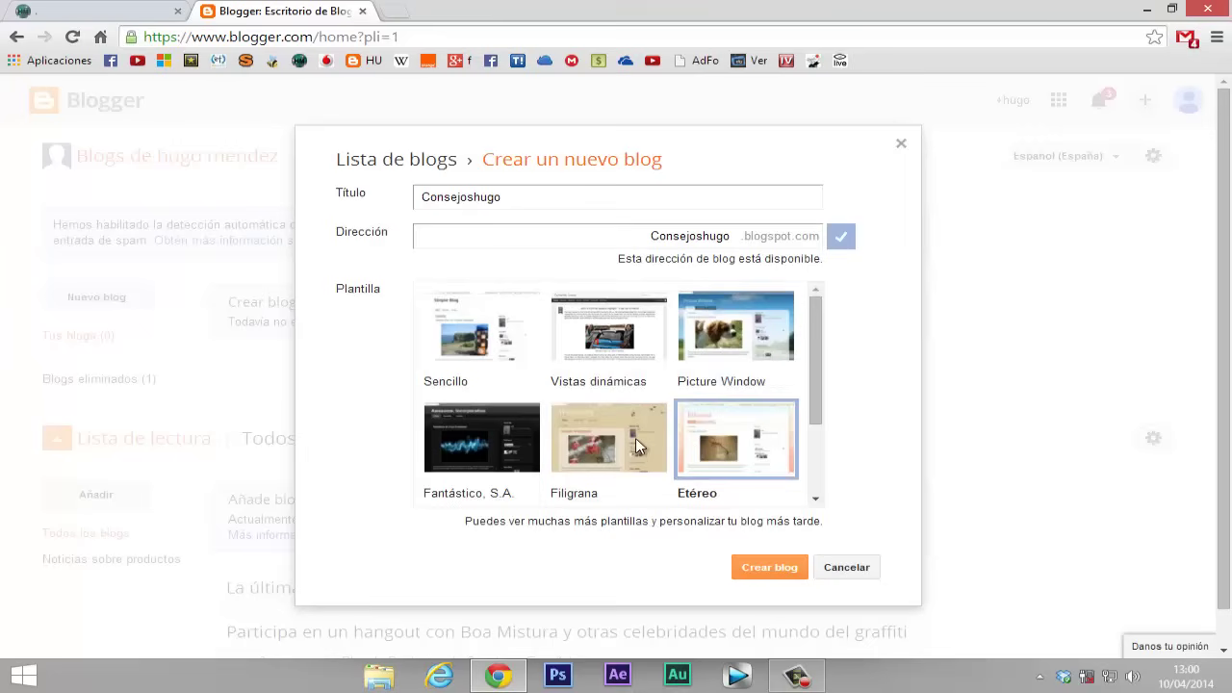
pyautogui.click(474, 436)
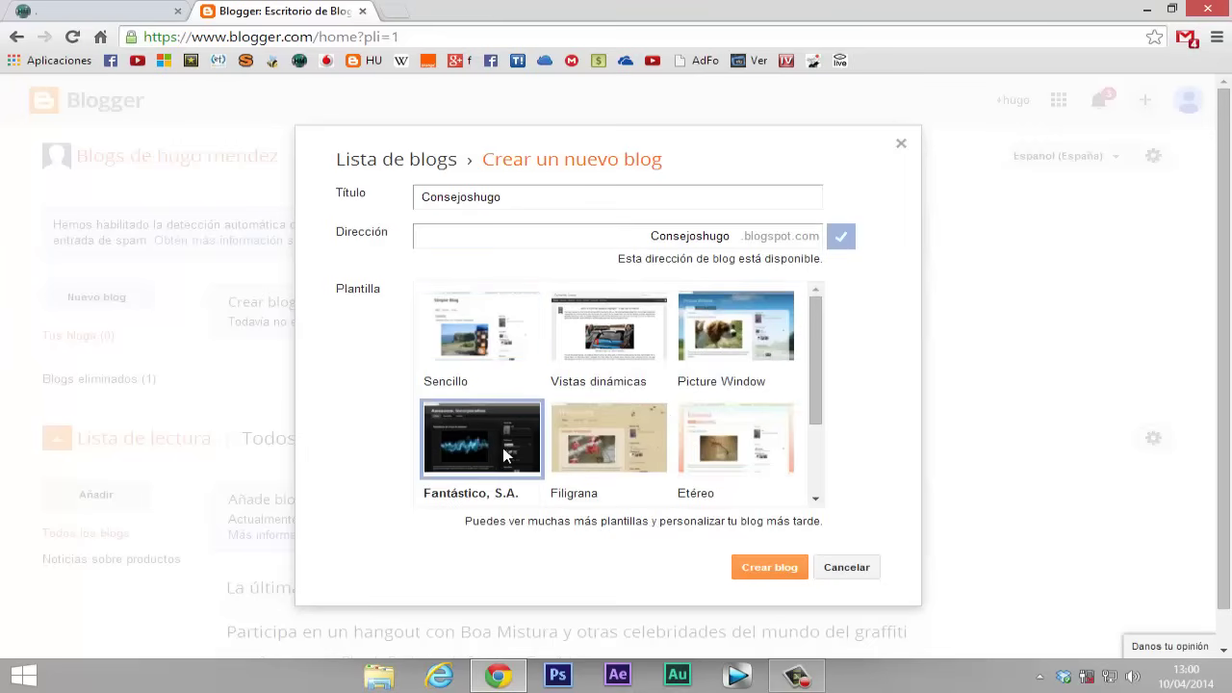
pyautogui.click(770, 573)
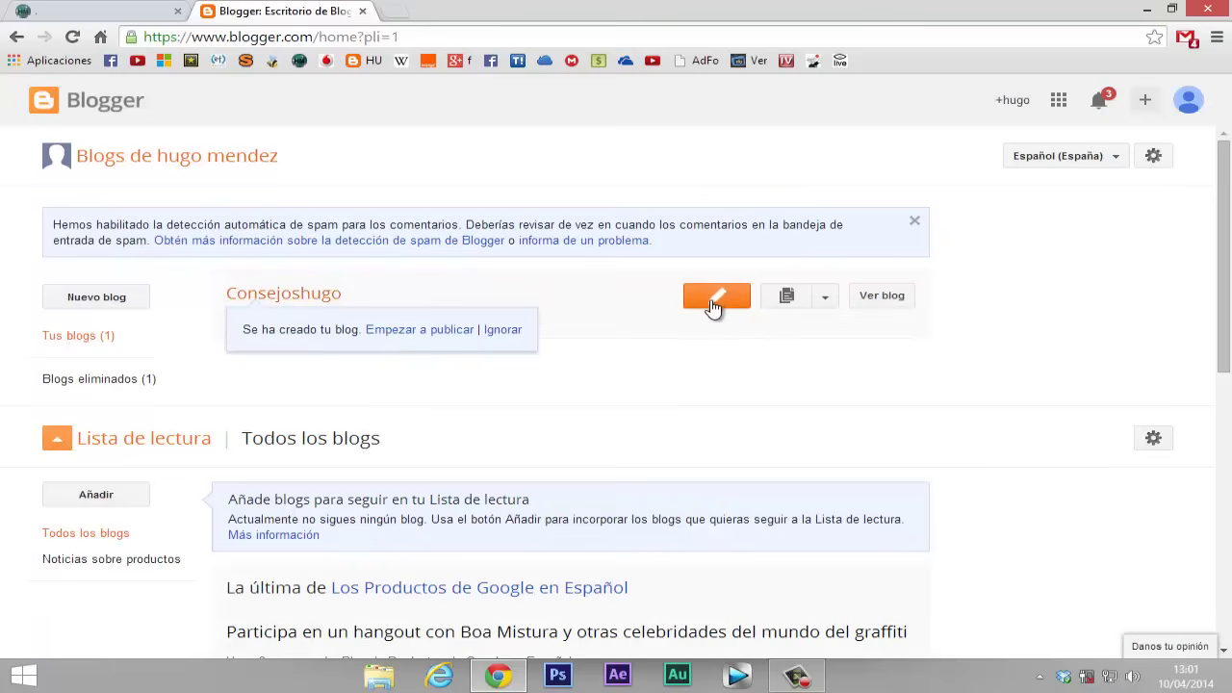
# - Look over the new blog's management options, view its public page and close it again
pyautogui.click(827, 301)
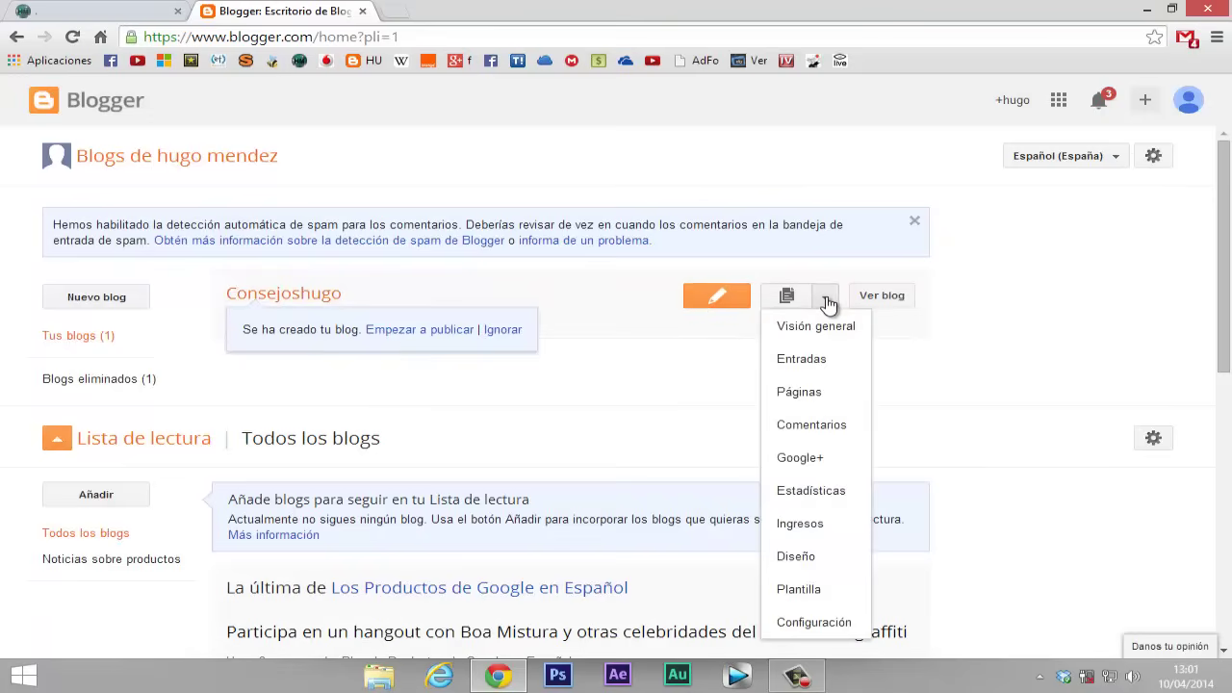
pyautogui.click(826, 301)
pyautogui.click(826, 301)
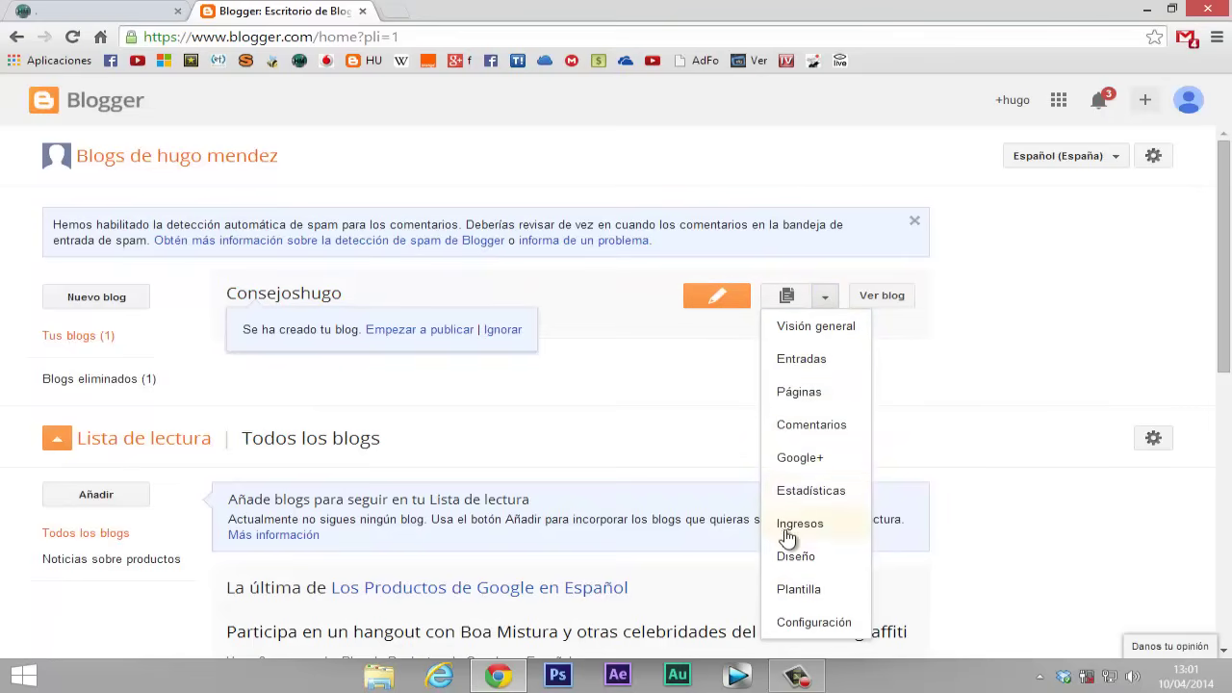
pyautogui.click(936, 345)
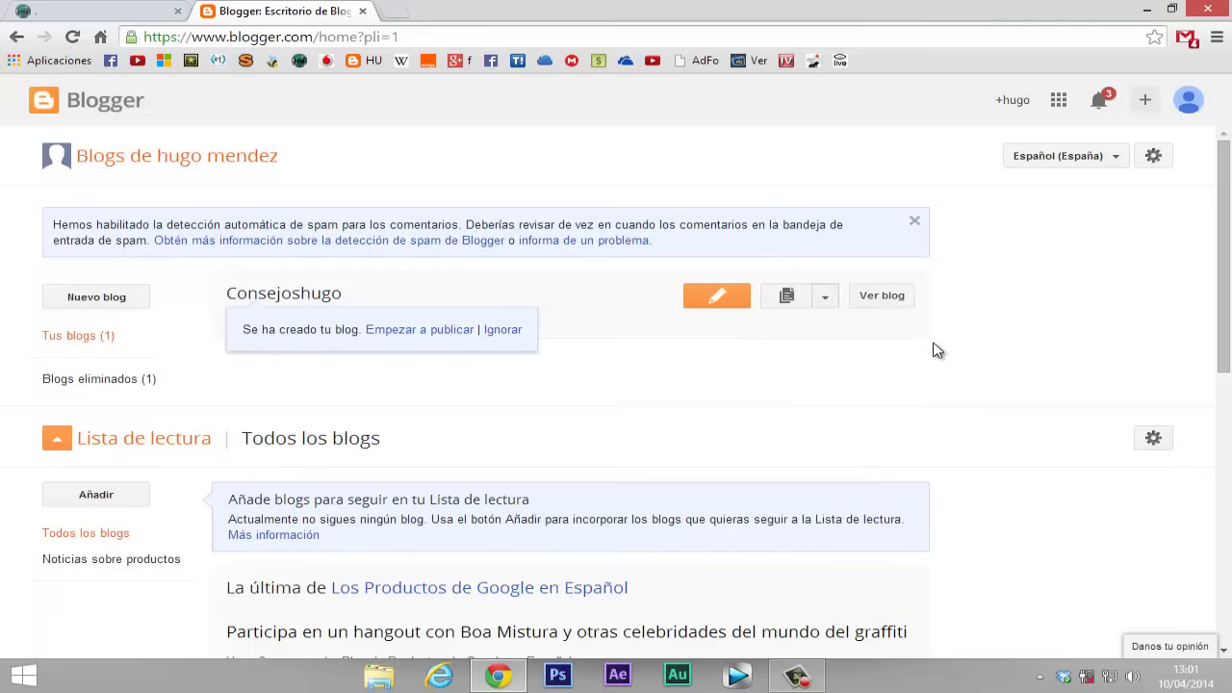
pyautogui.click(882, 296)
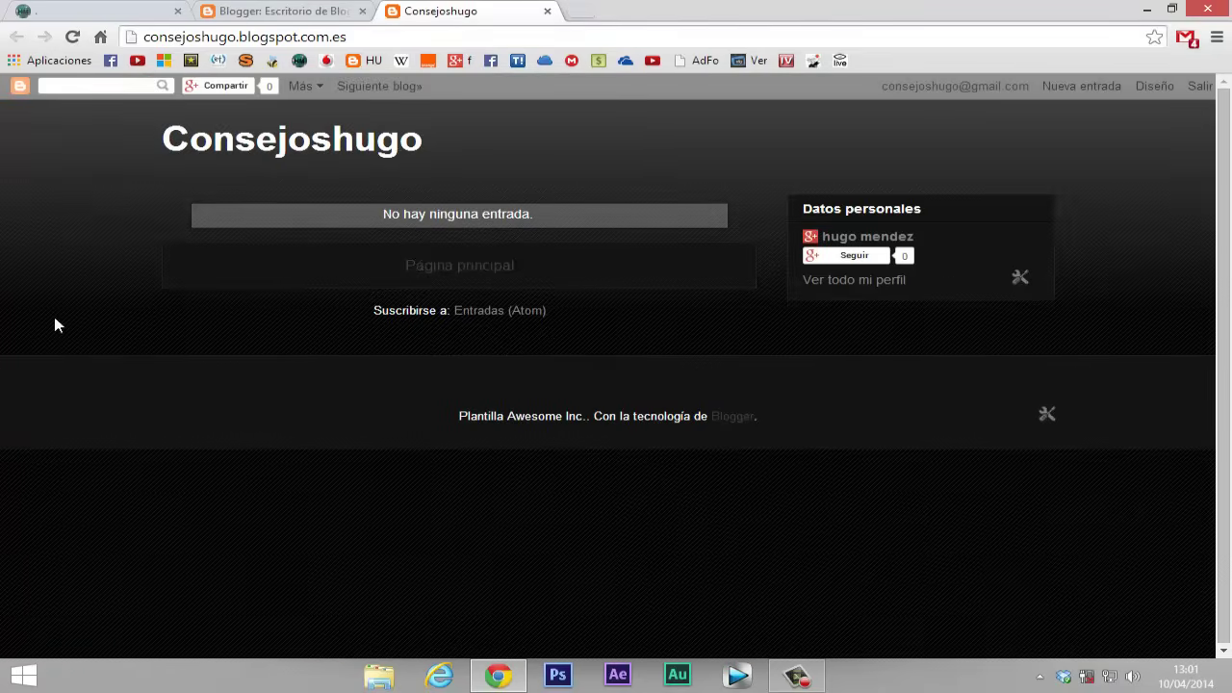
pyautogui.click(548, 12)
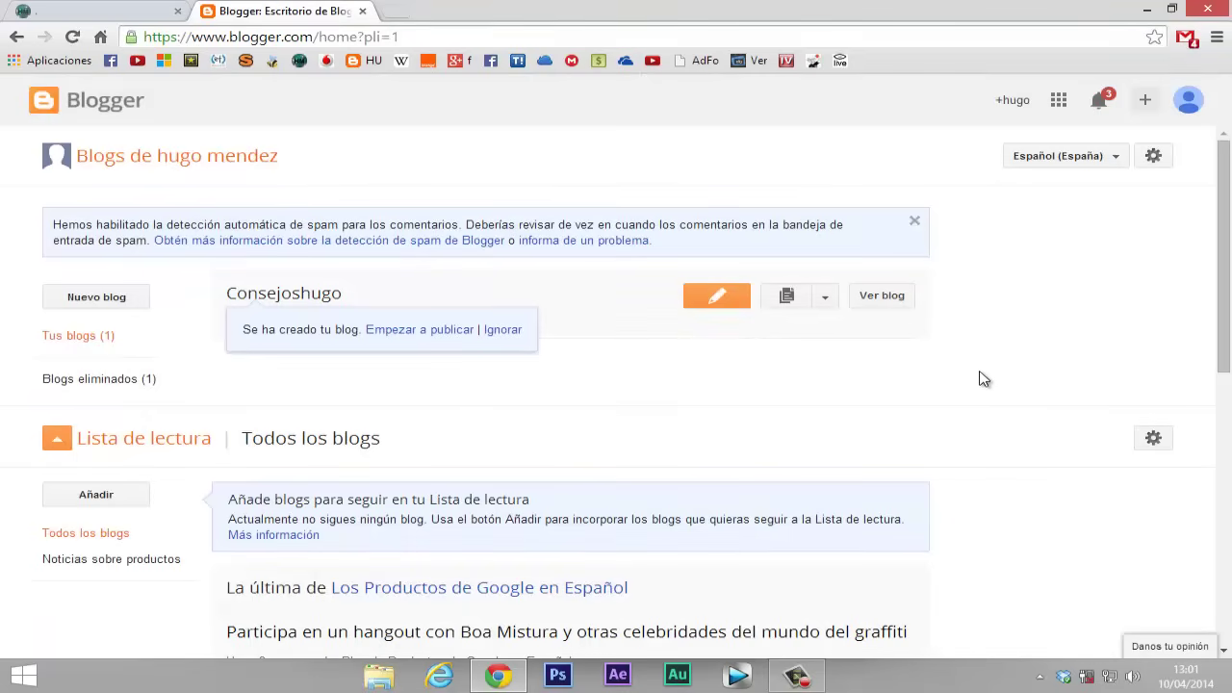
# - Open the blog's Configuración and inspect the title and description editors without saving changes
pyautogui.click(826, 300)
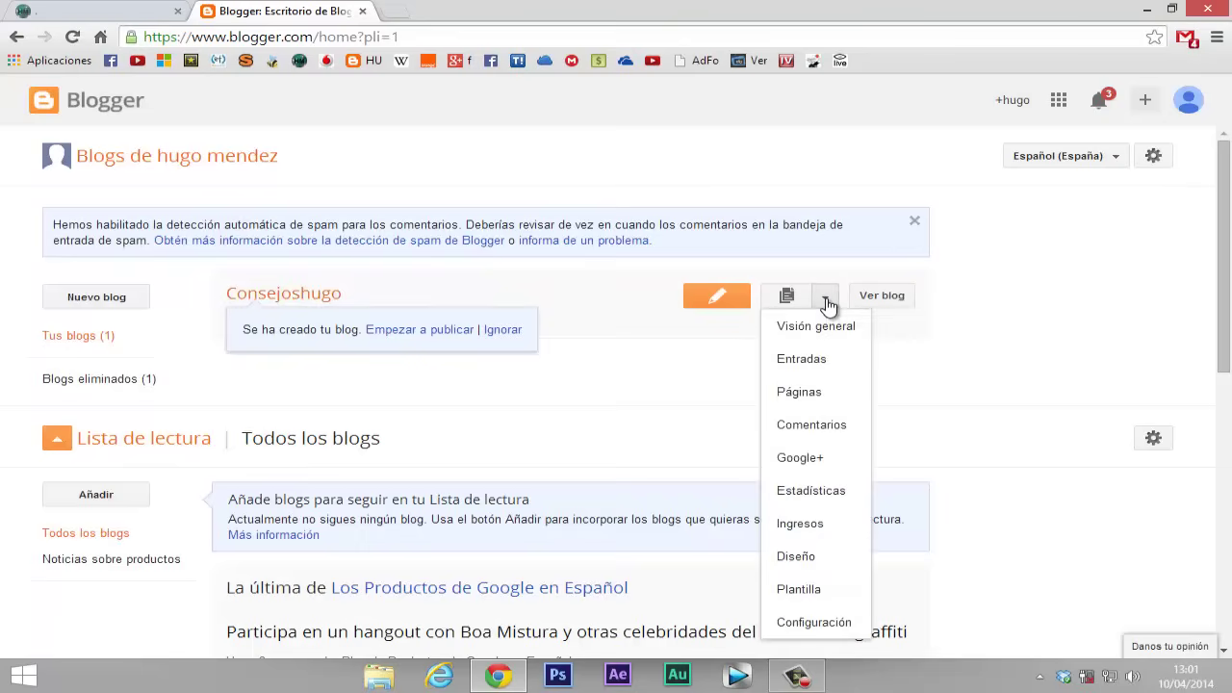
pyautogui.click(830, 629)
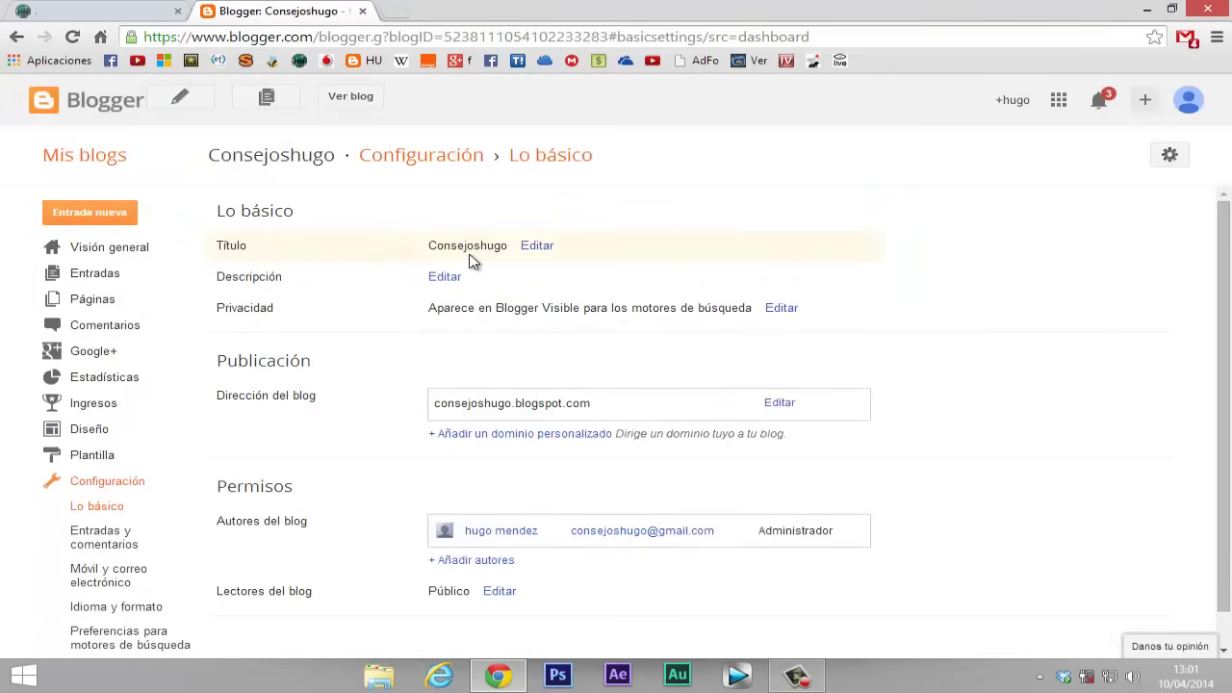
pyautogui.click(538, 245)
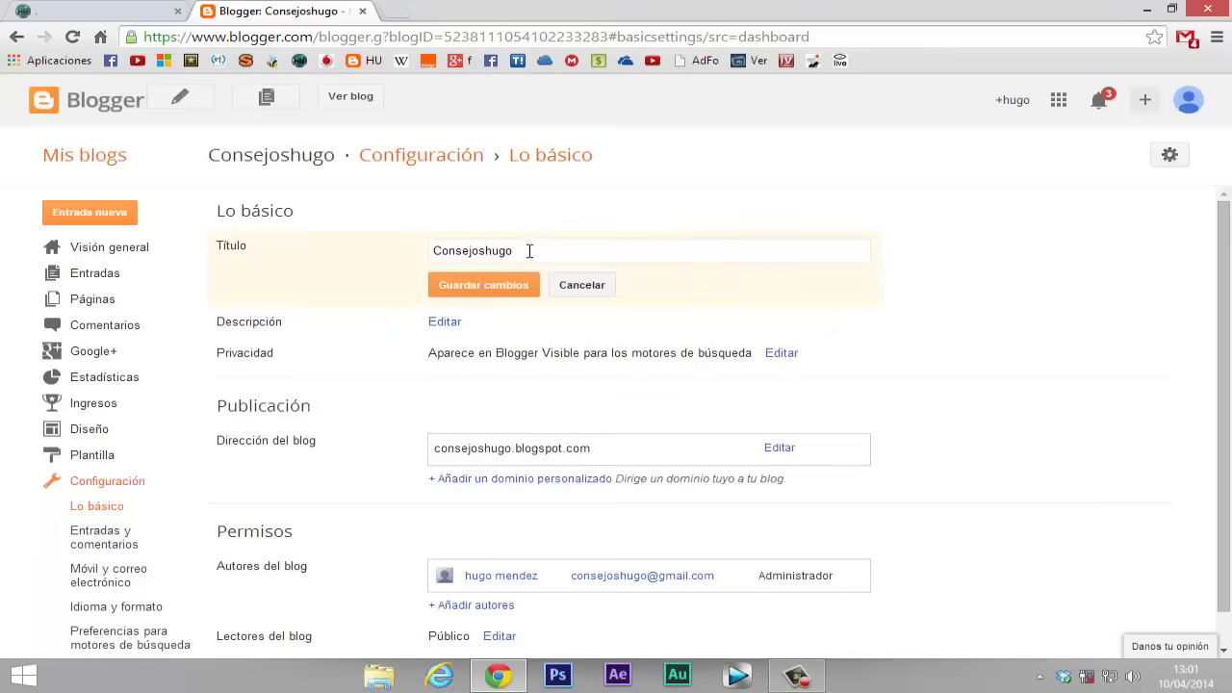
pyautogui.click(585, 287)
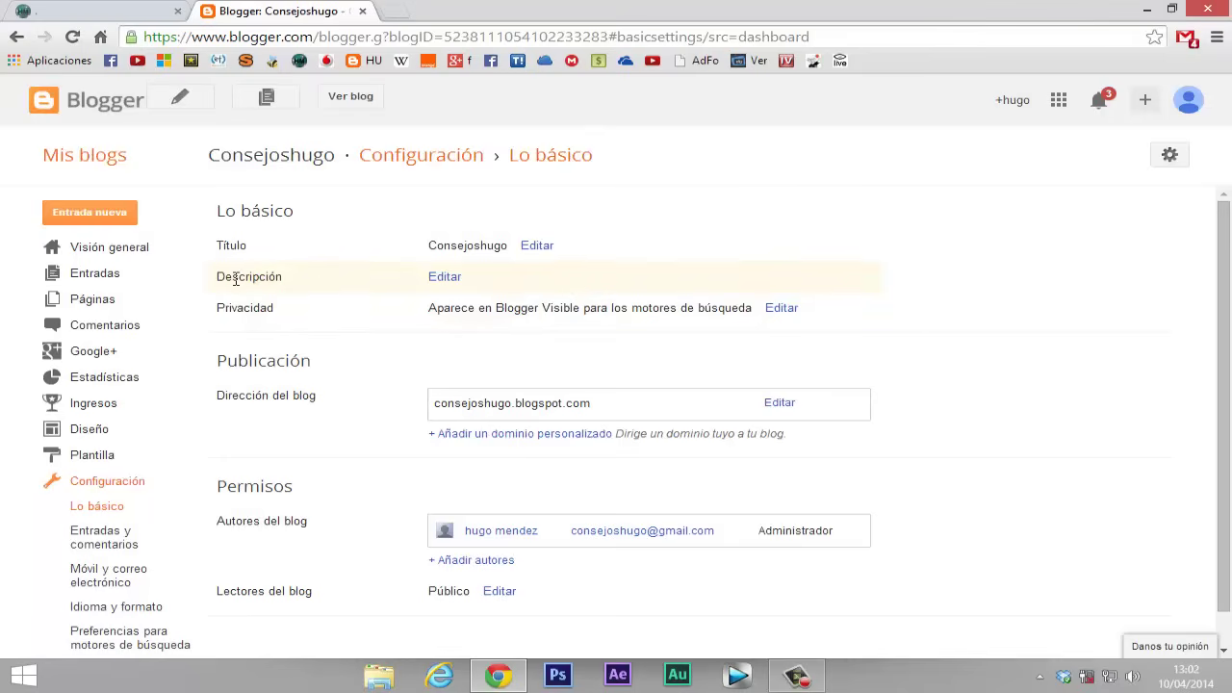
pyautogui.click(445, 278)
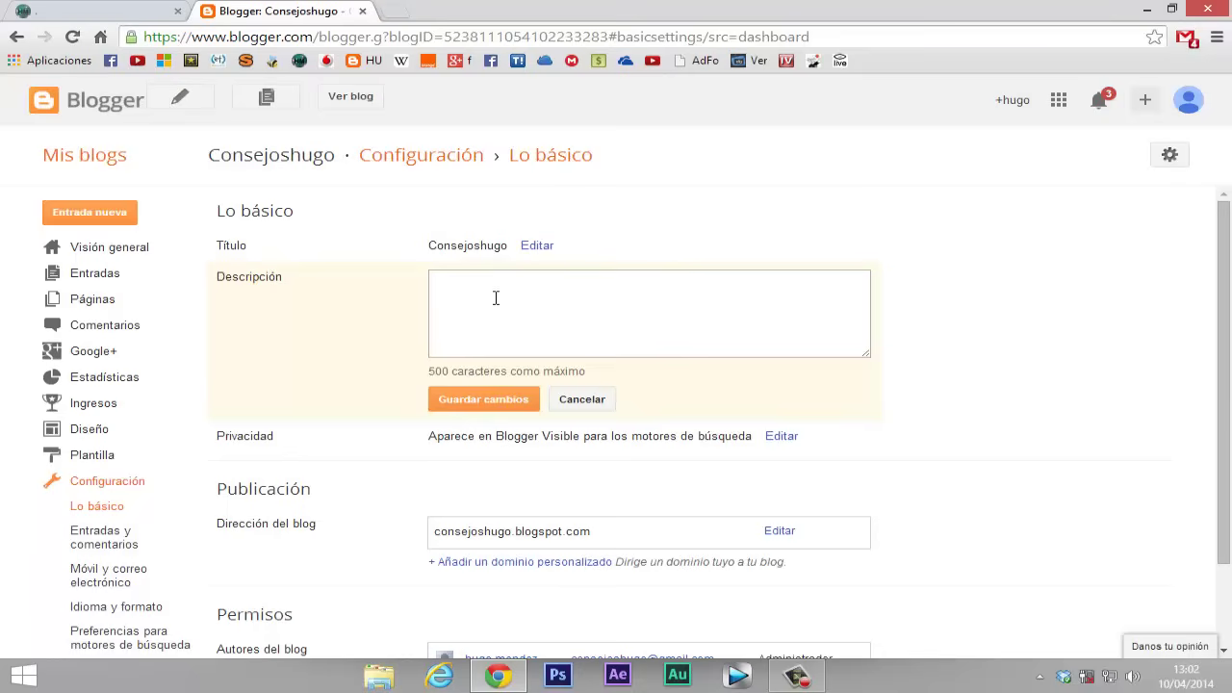
pyautogui.click(586, 402)
pyautogui.scroll(-1, 960, 338)
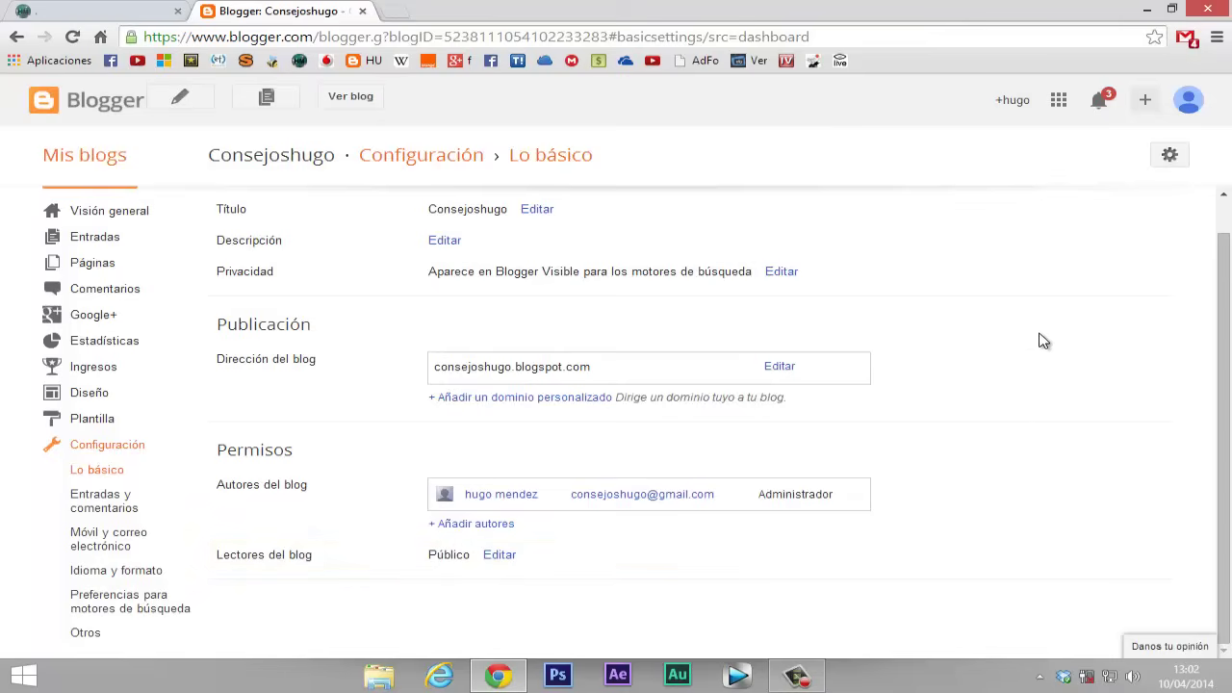
# - Open the Entradas y comentarios settings and examine the list of posts on the tutoshugohd blog's main page for comparison
pyautogui.click(107, 509)
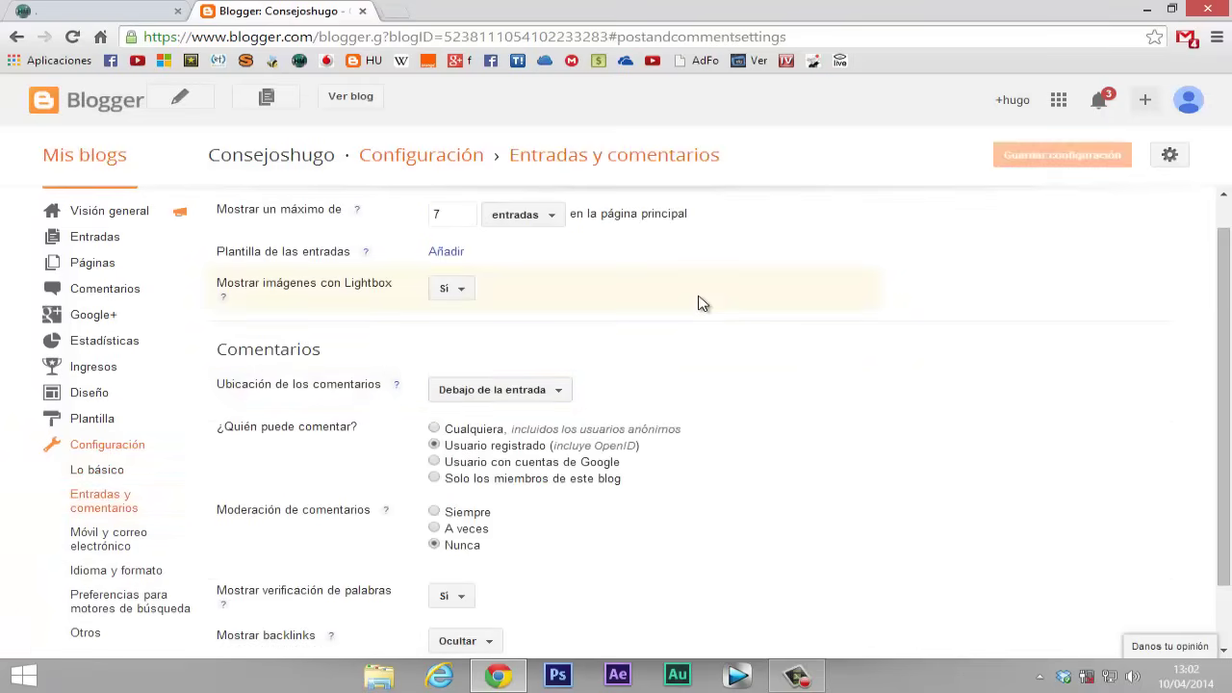
pyautogui.scroll(1, 701, 302)
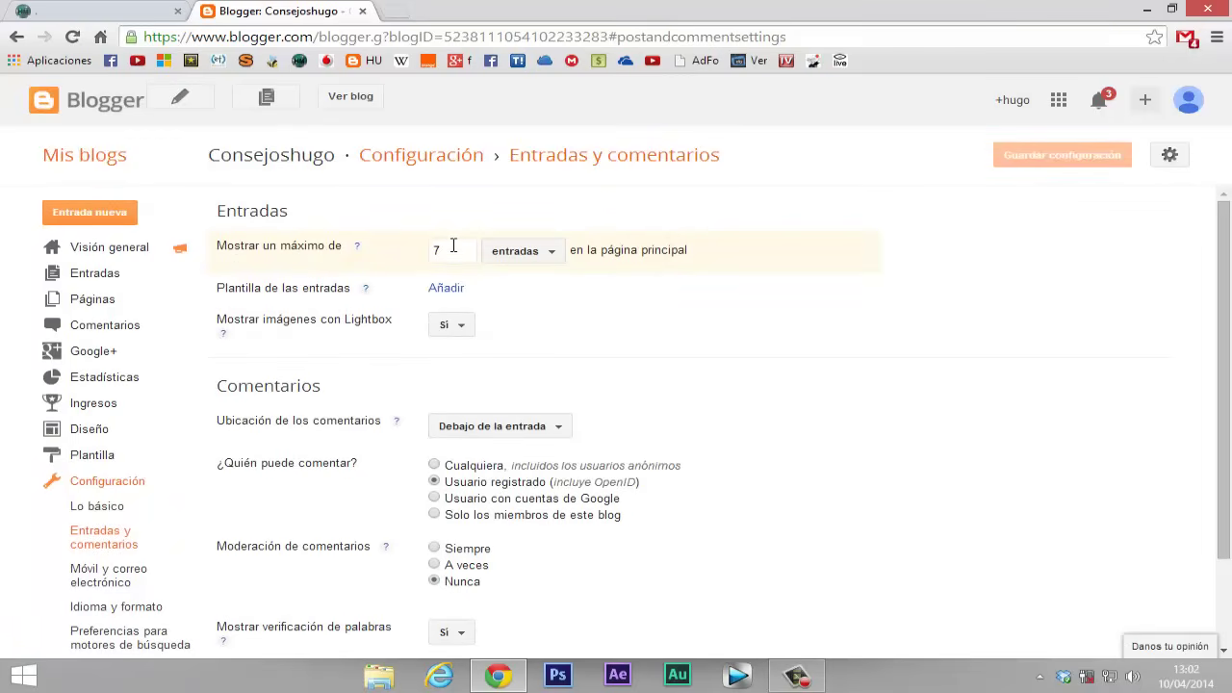
pyautogui.click(96, 12)
pyautogui.scroll(-3, 658, 260)
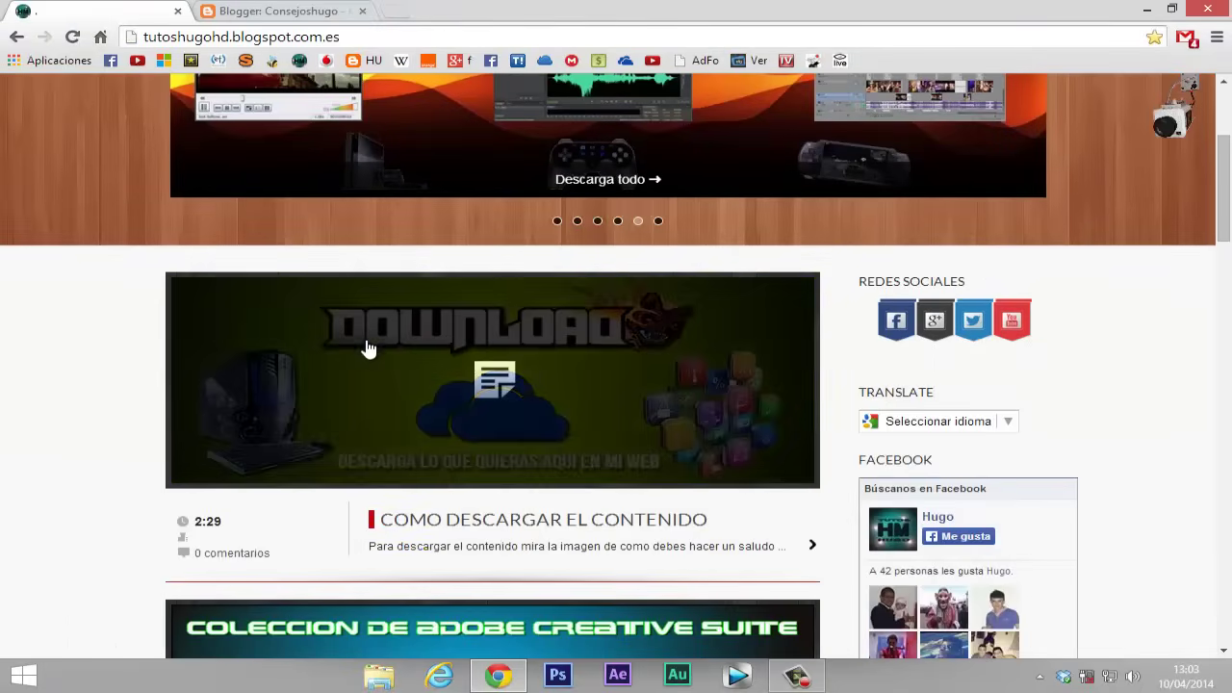
pyautogui.scroll(-2, 439, 354)
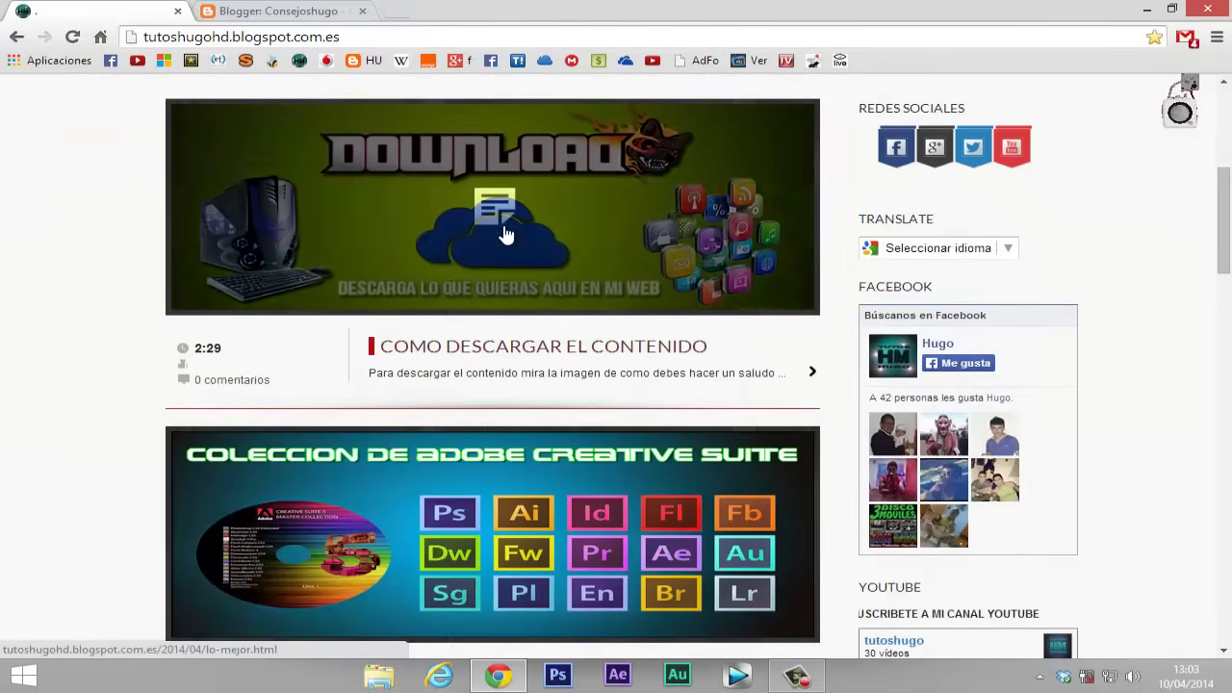
pyautogui.scroll(-7, 498, 424)
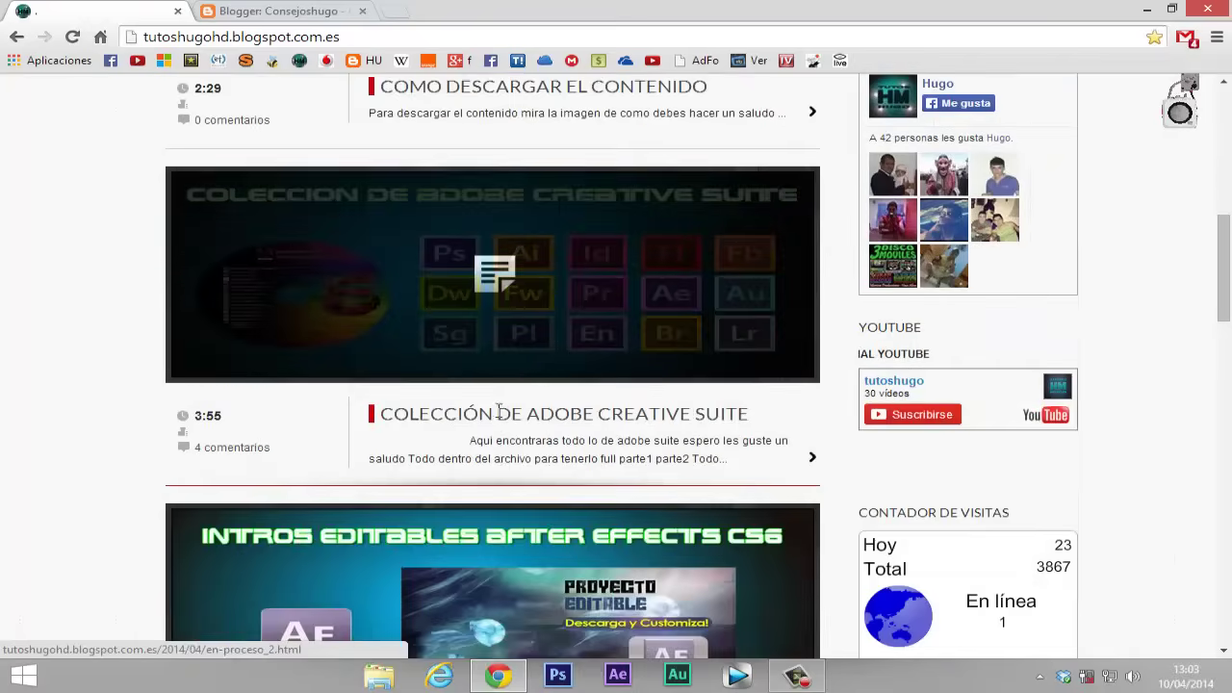
pyautogui.scroll(-12, 495, 414)
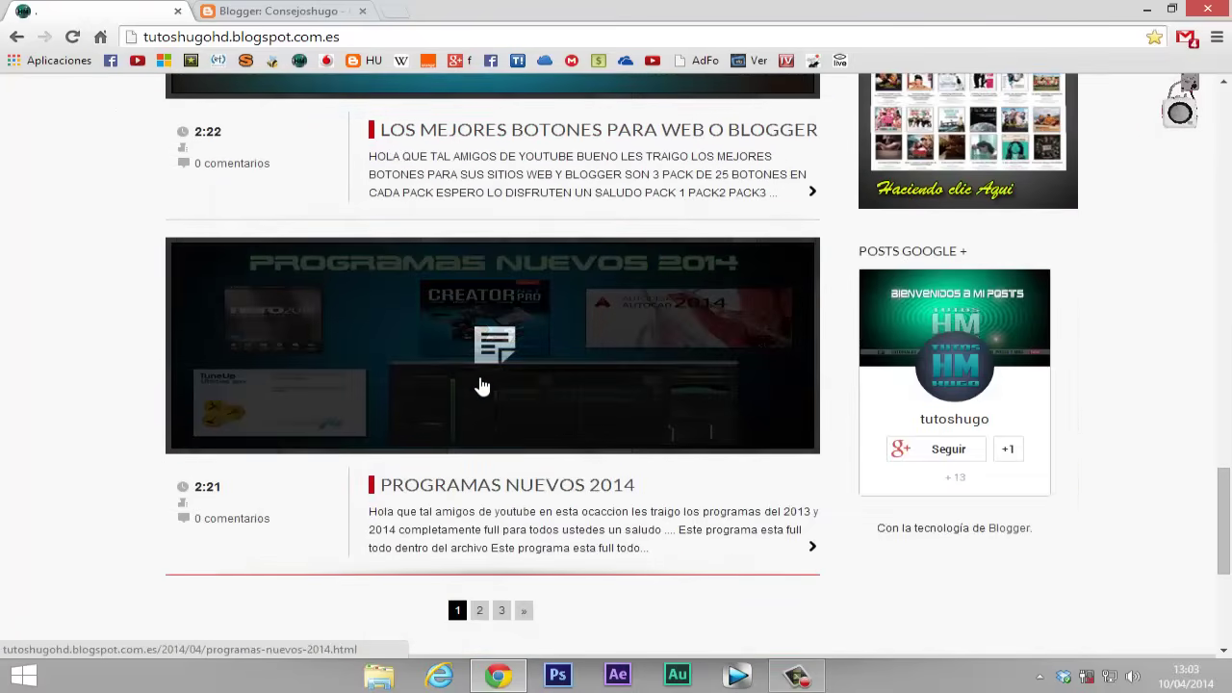
pyautogui.scroll(8, 482, 385)
pyautogui.click(248, 14)
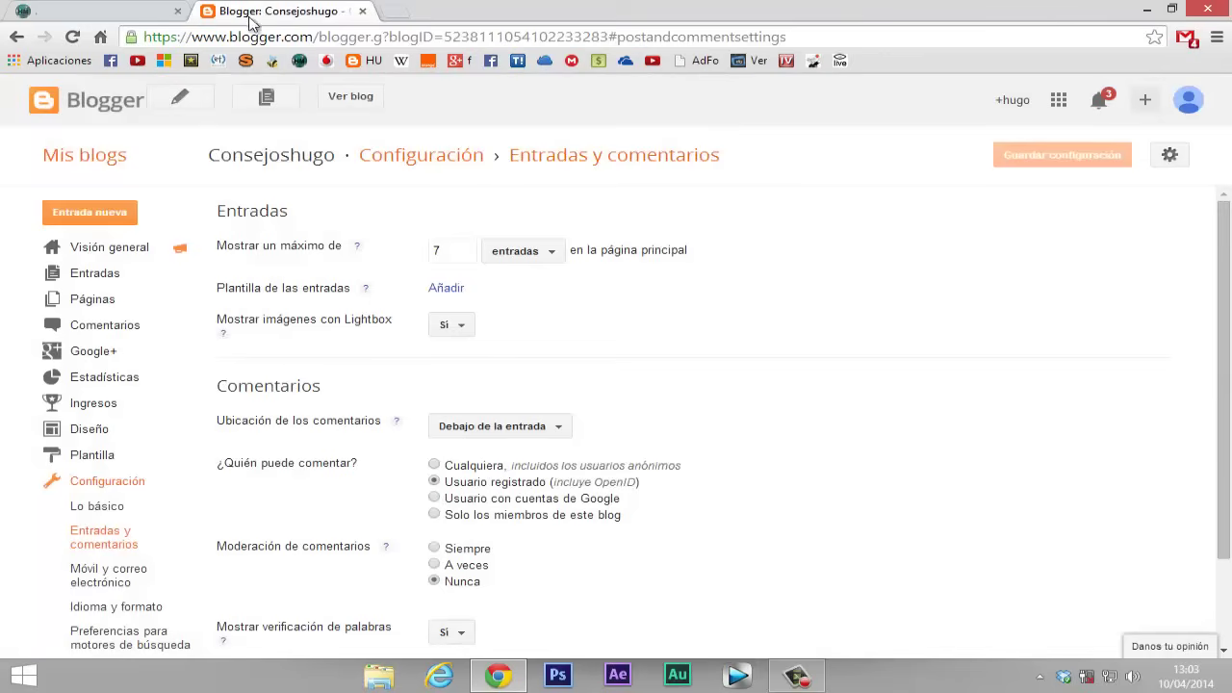
# - Set the blog's main page to show a maximum of 7 entradas
pyautogui.click(455, 250)
pyautogui.press('BackSpace')
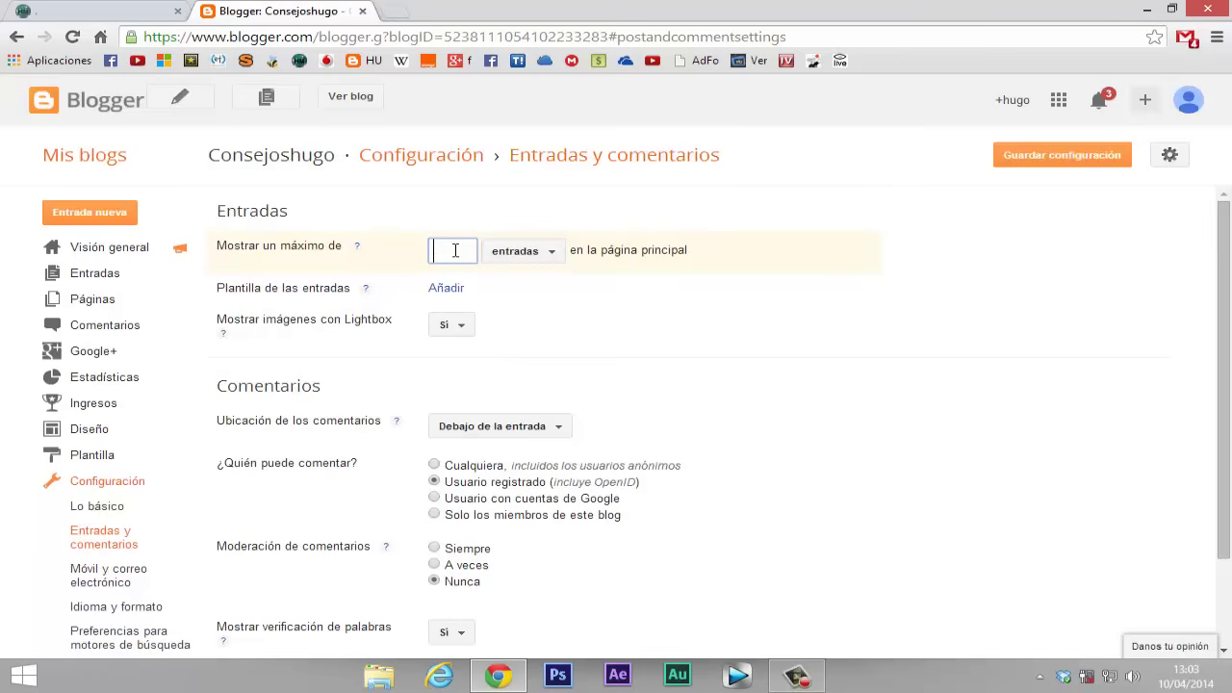
pyautogui.click(555, 260)
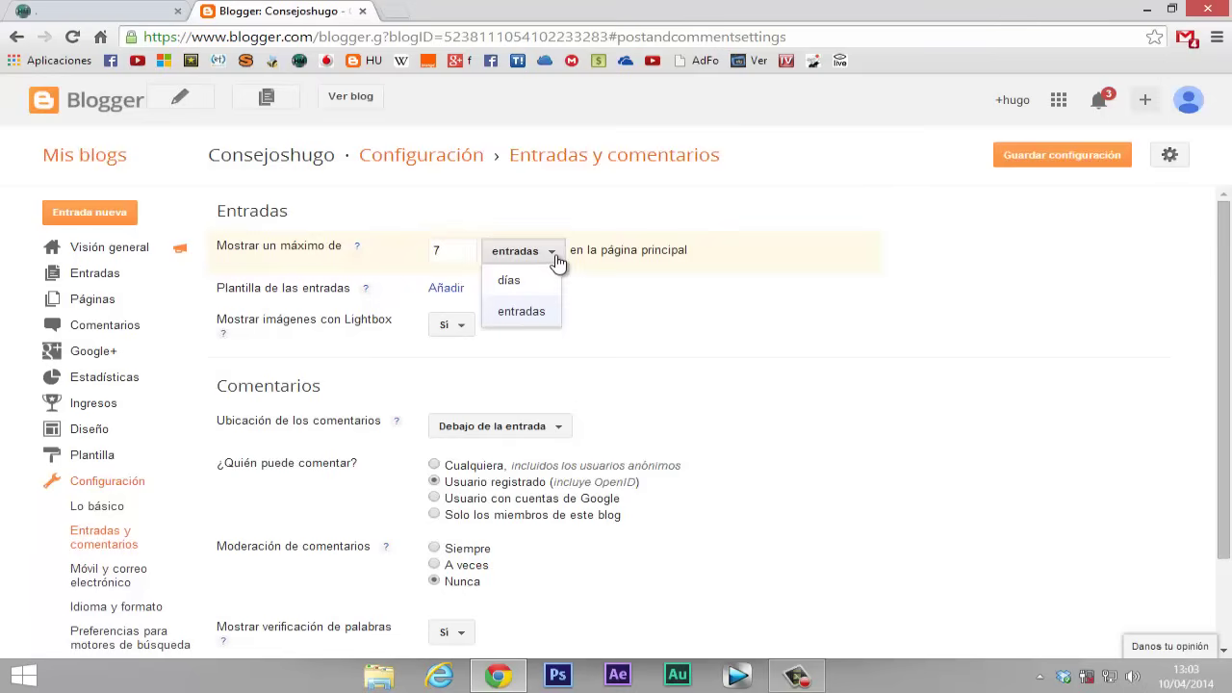
pyautogui.click(525, 319)
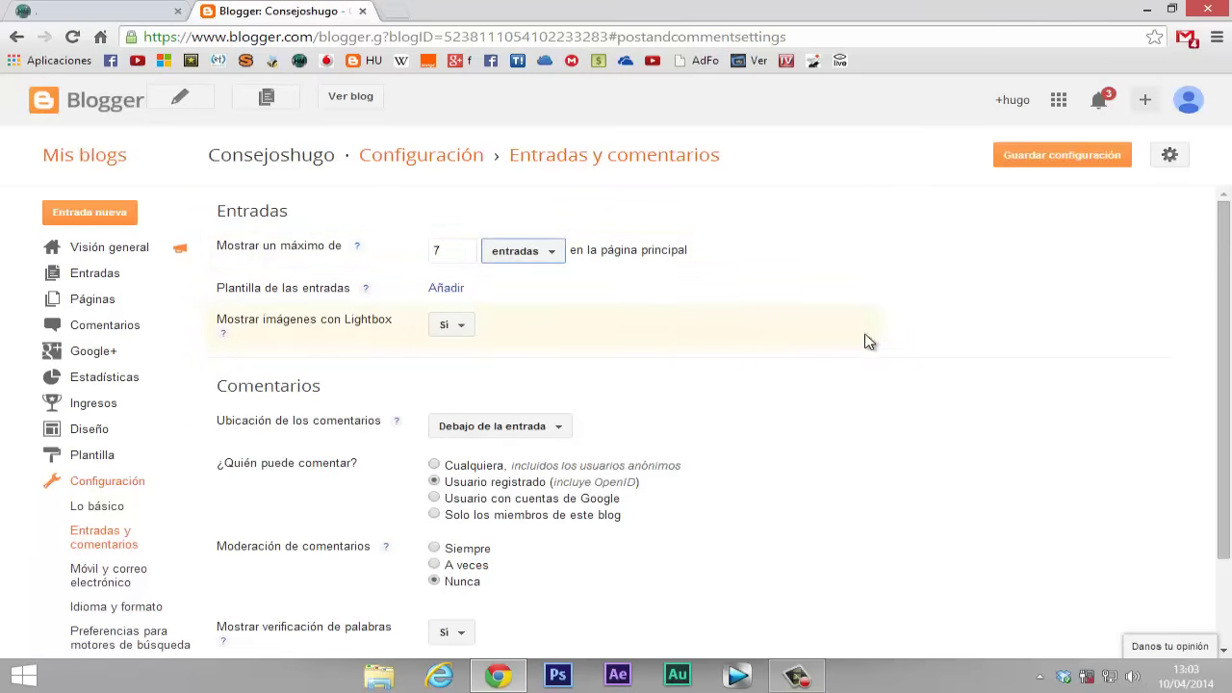
pyautogui.scroll(-1, 679, 333)
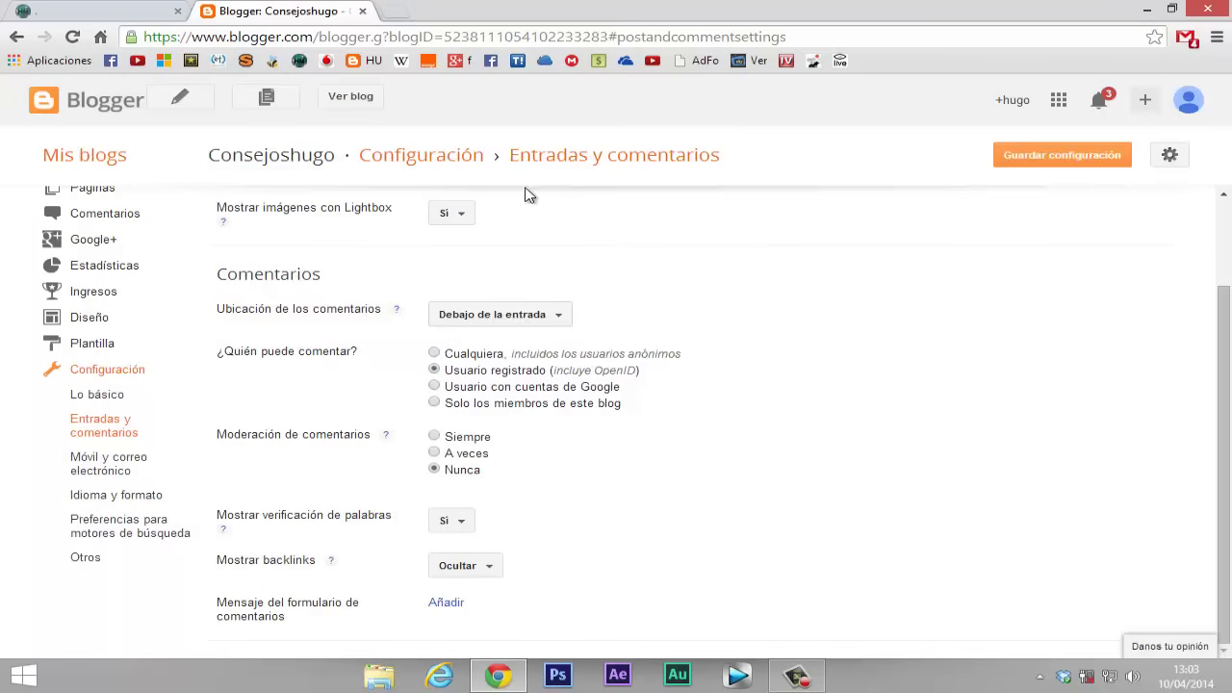
# - Open the driver download programs post on the tutoshugohd blog and examine the comment form below it
pyautogui.click(97, 11)
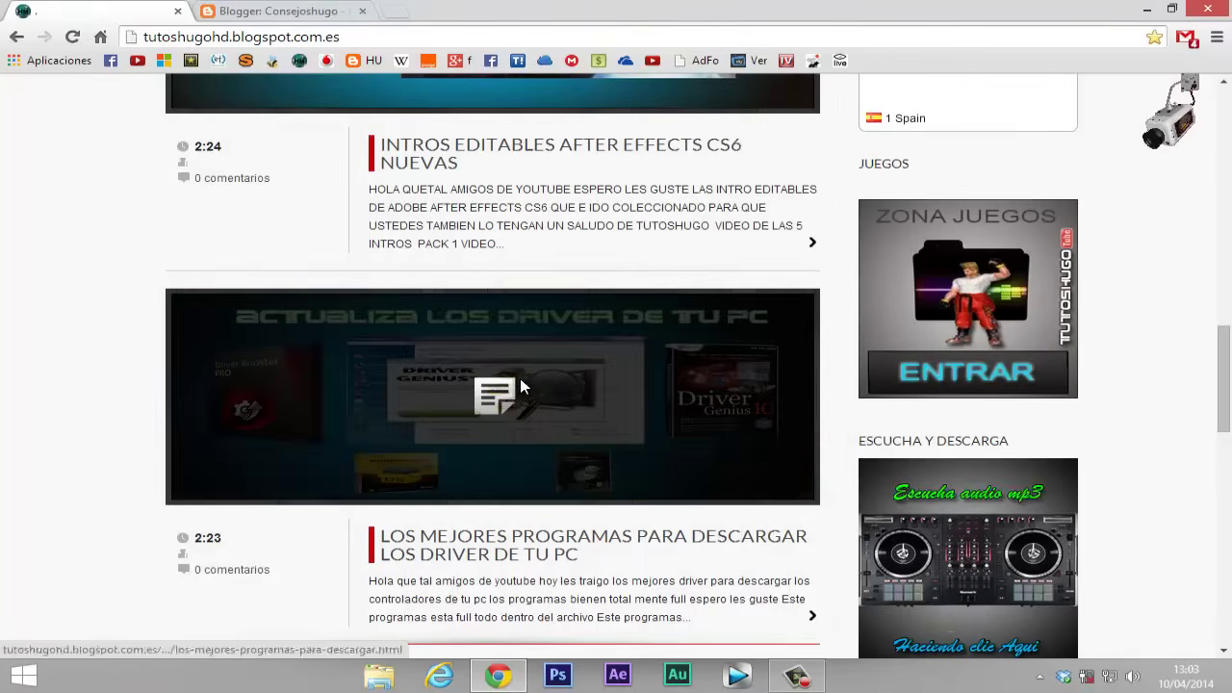
pyautogui.click(521, 383)
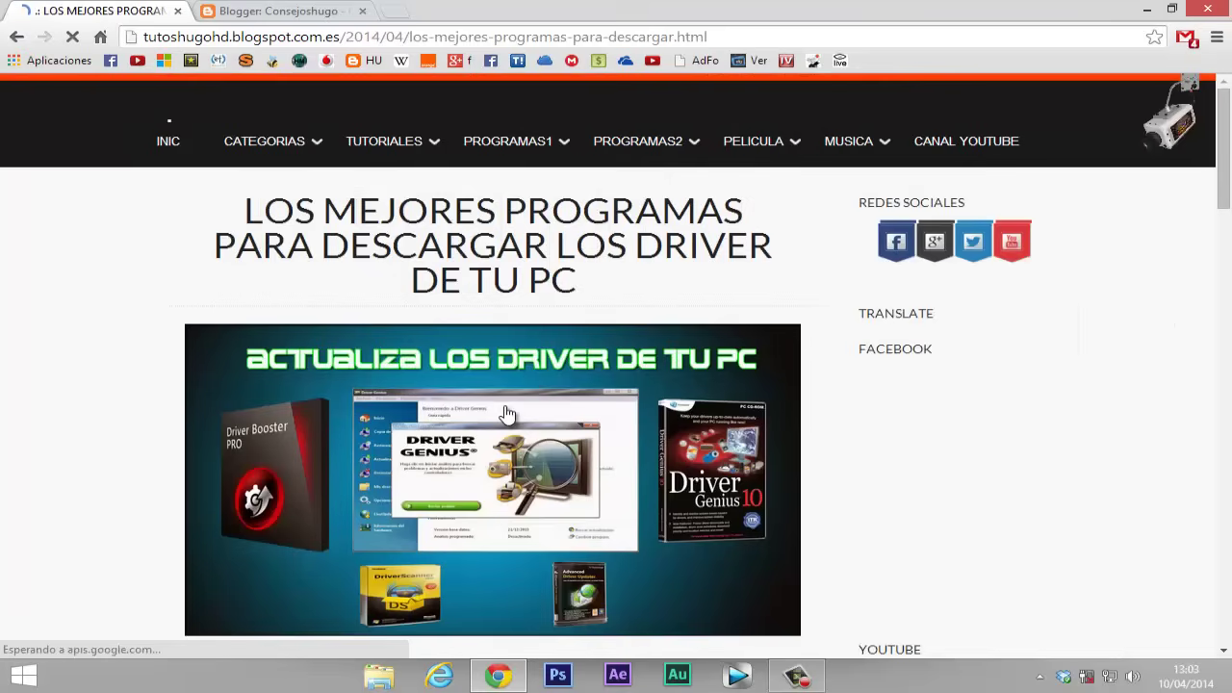
pyautogui.scroll(-15, 507, 414)
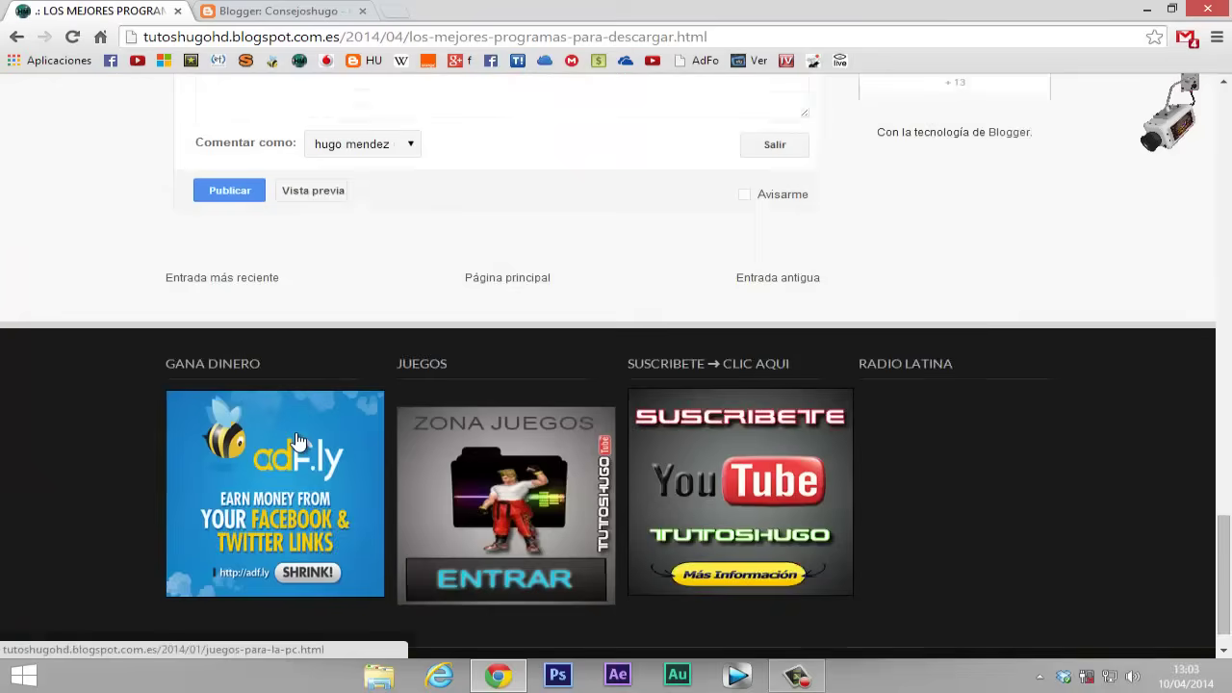
pyautogui.scroll(-1, 318, 405)
pyautogui.scroll(3, 366, 318)
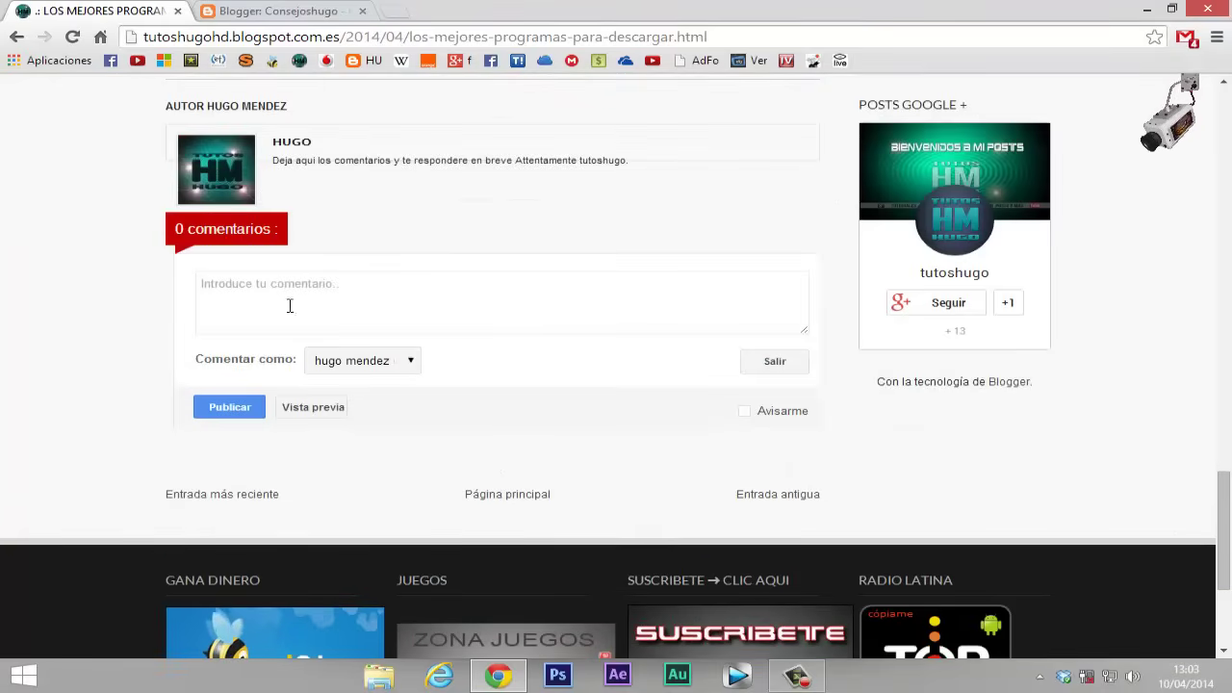
pyautogui.scroll(-3, 413, 317)
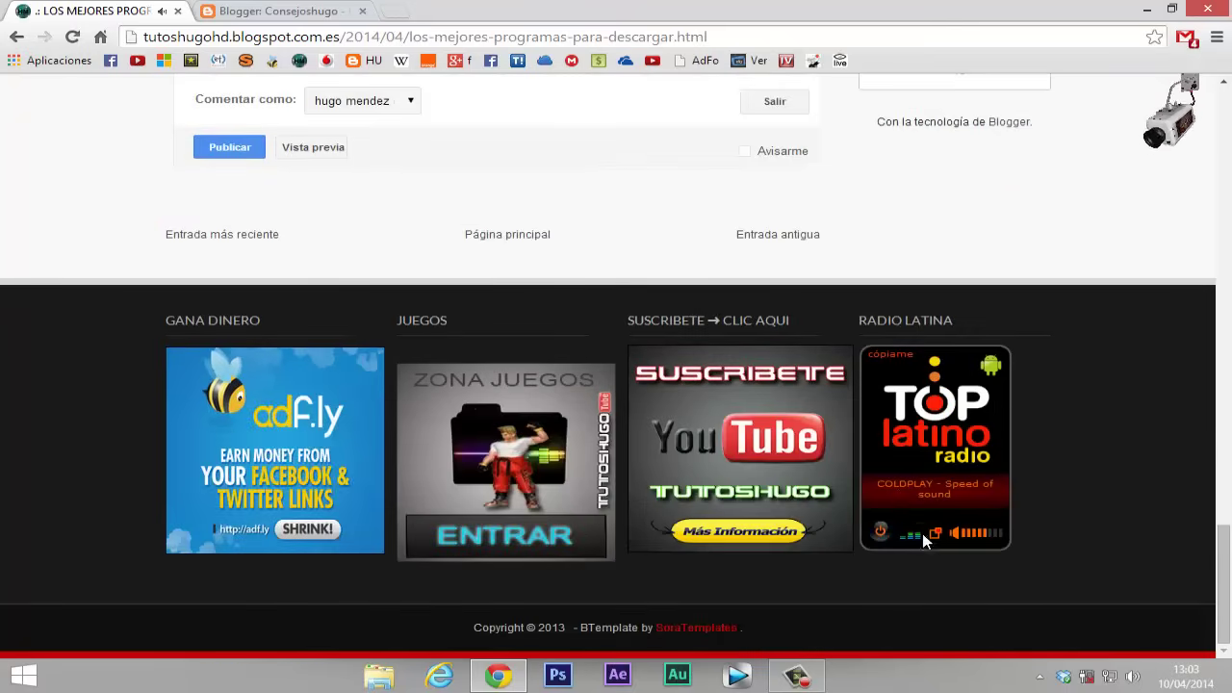
pyautogui.scroll(3, 534, 275)
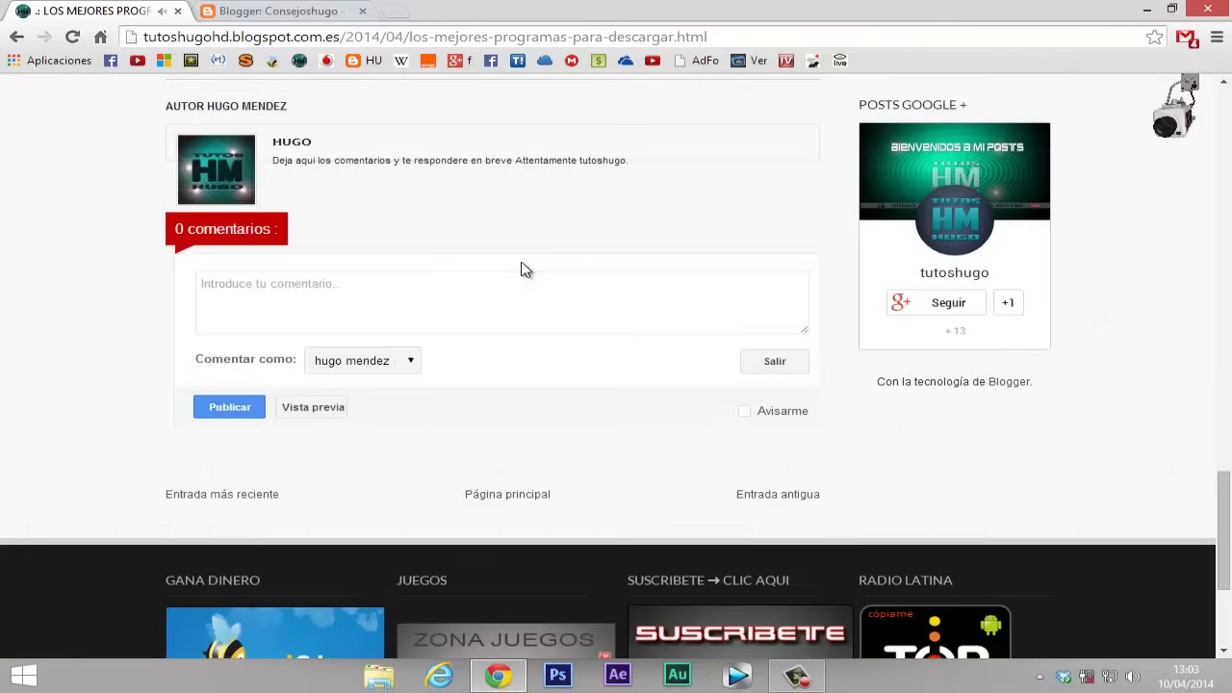
pyautogui.scroll(6, 525, 272)
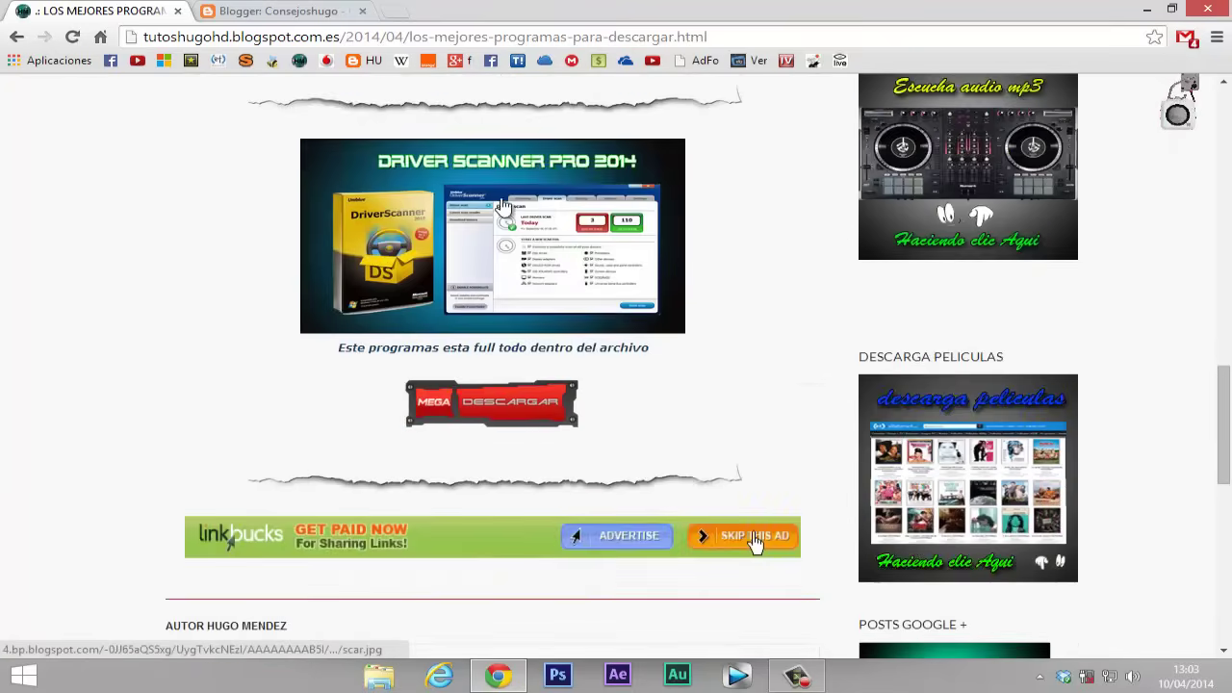
pyautogui.scroll(-6, 481, 241)
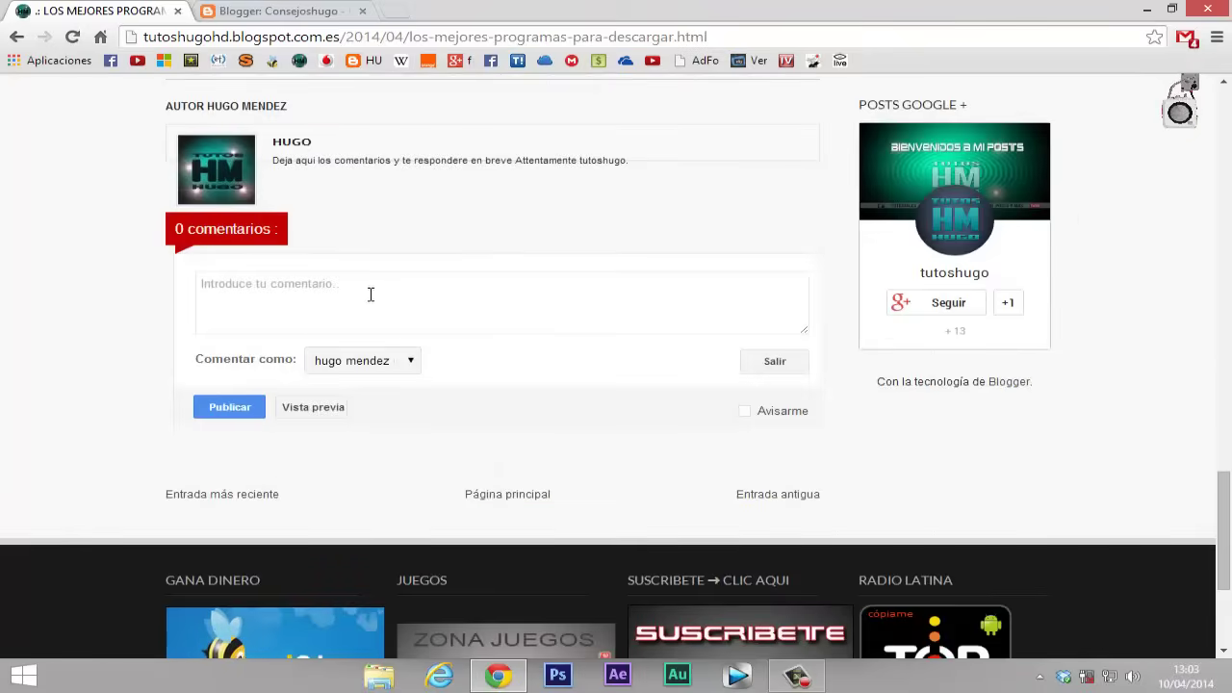
# - Set who can comment on Consejoshugo to Cualquiera, and recheck the tutoshugohd post's comment form for comparison
pyautogui.click(243, 13)
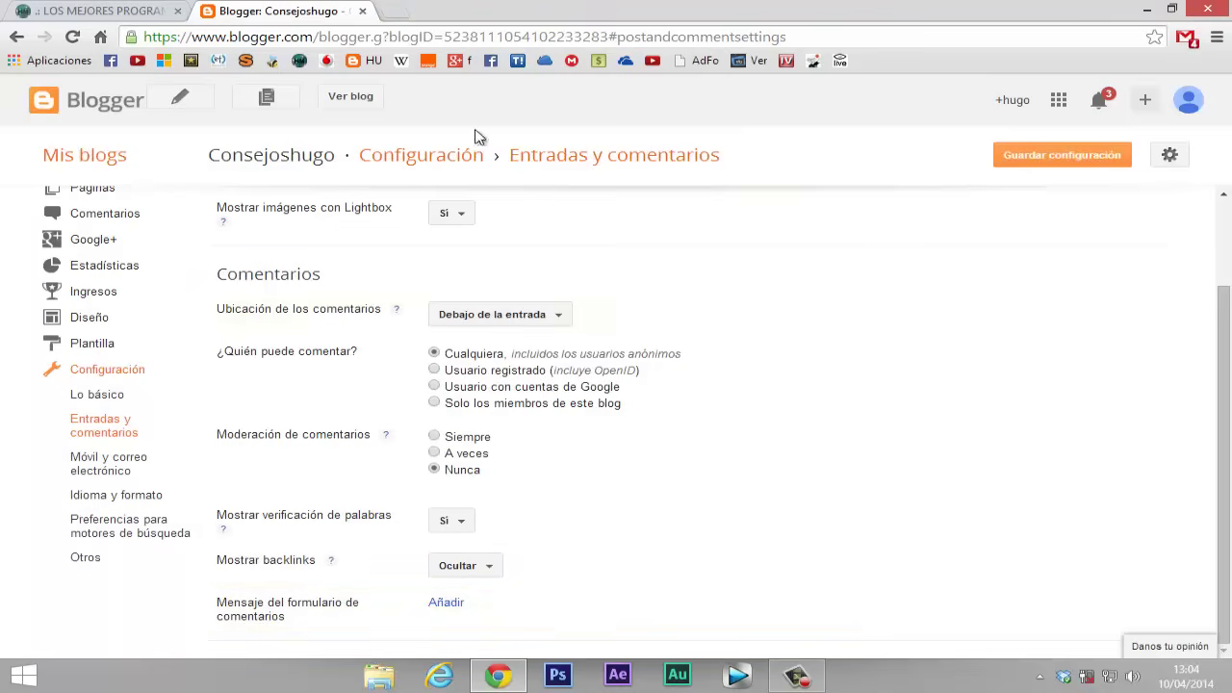
pyautogui.click(96, 10)
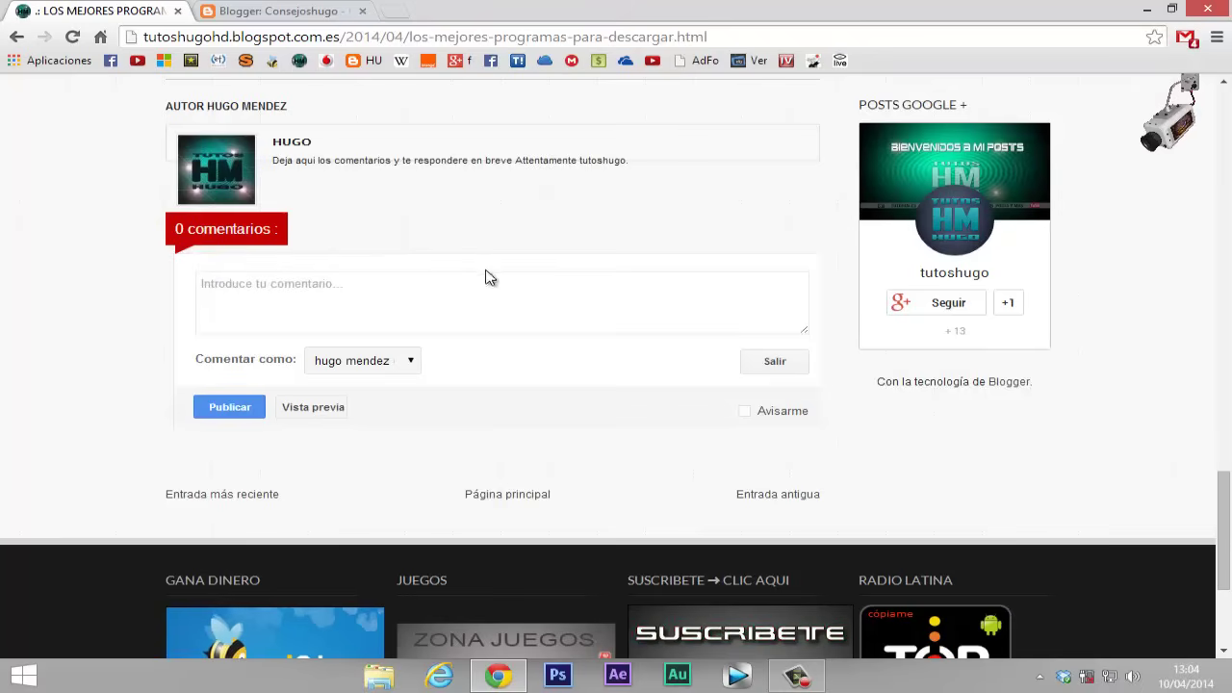
pyautogui.click(281, 12)
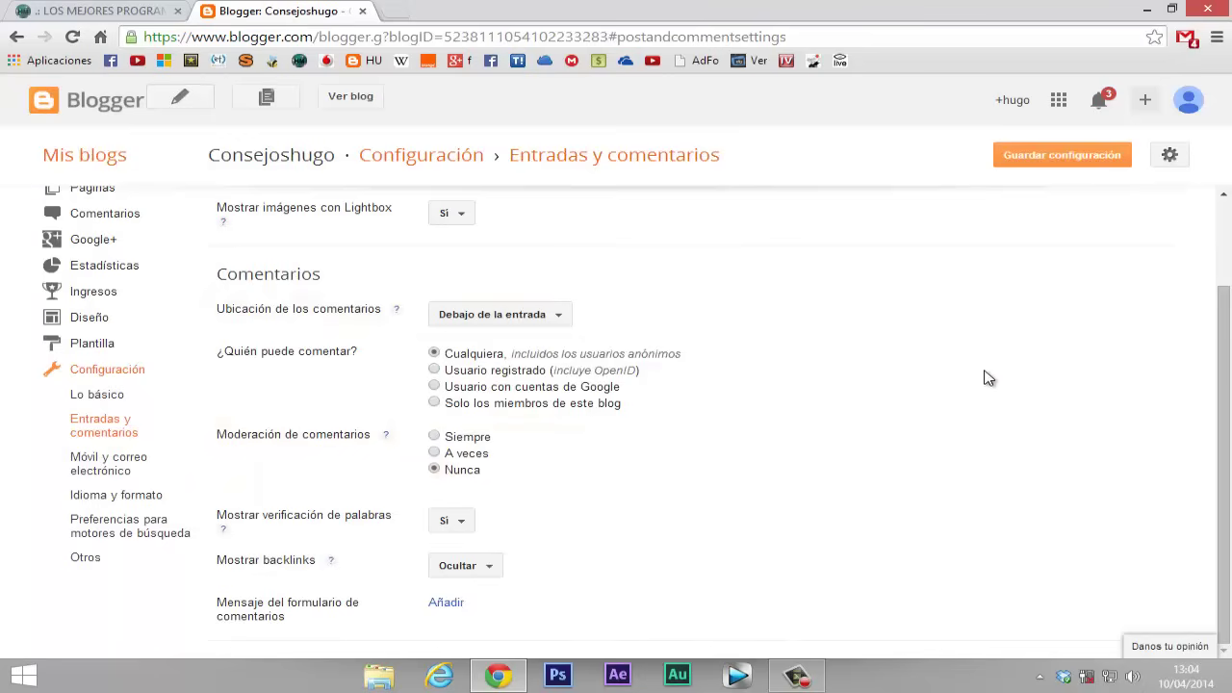
# - Discard the unsaved settings changes and review the Móvil y correo electrónico and Idioma y formato settings
pyautogui.click(106, 474)
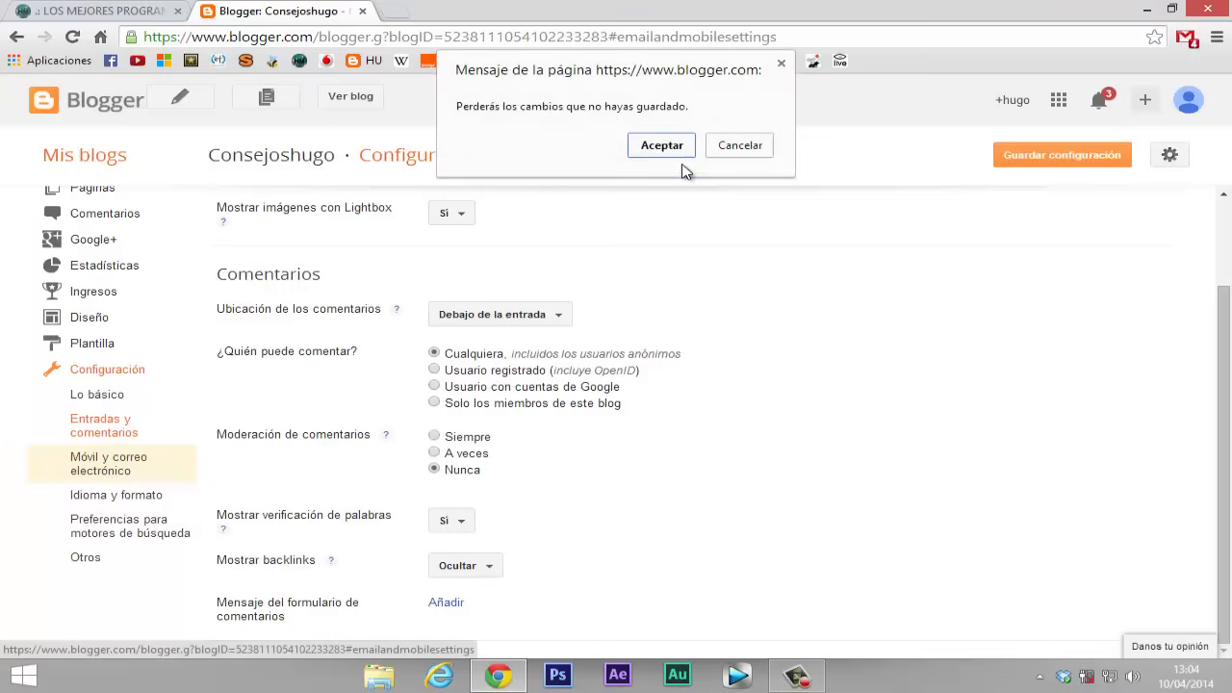
pyautogui.click(655, 149)
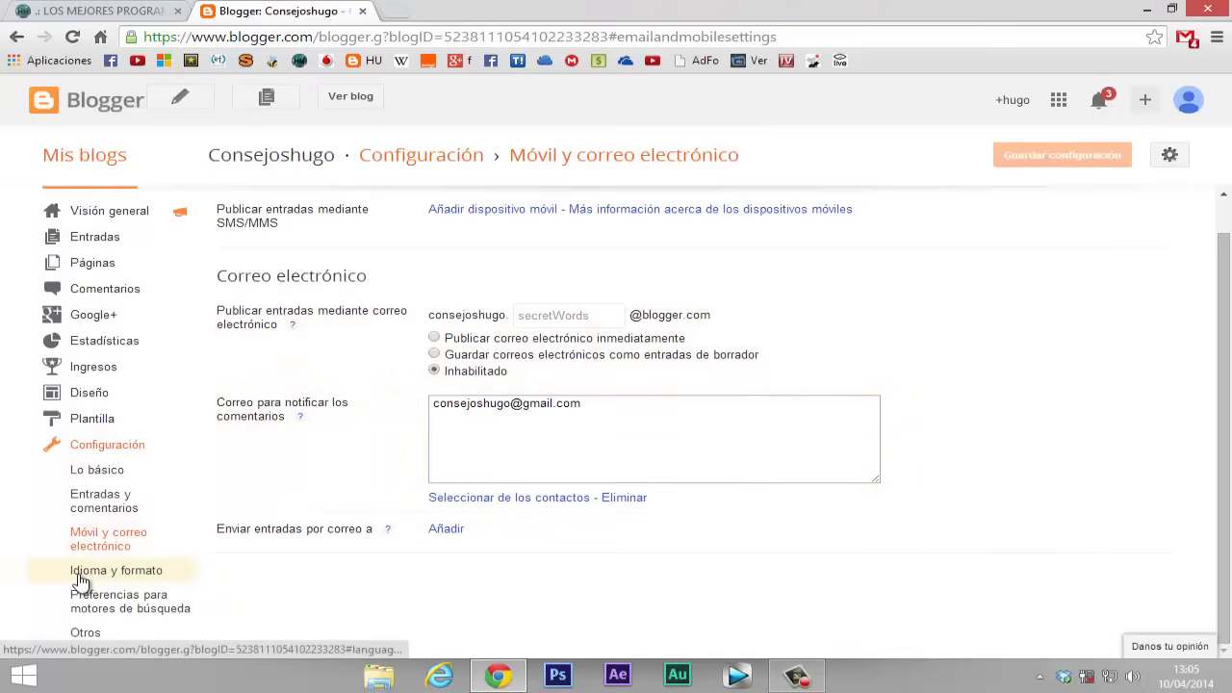
pyautogui.click(123, 572)
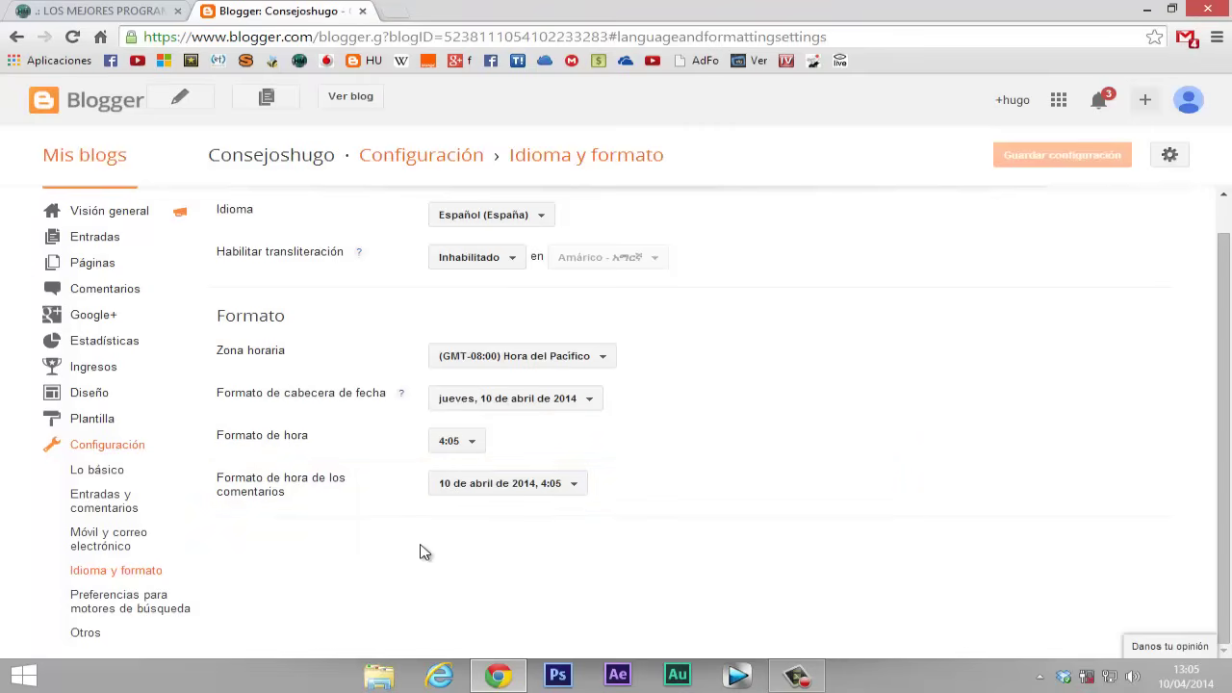
# - Open Preferencias para motores de búsqueda and read the help note on the blog's search description
pyautogui.click(149, 609)
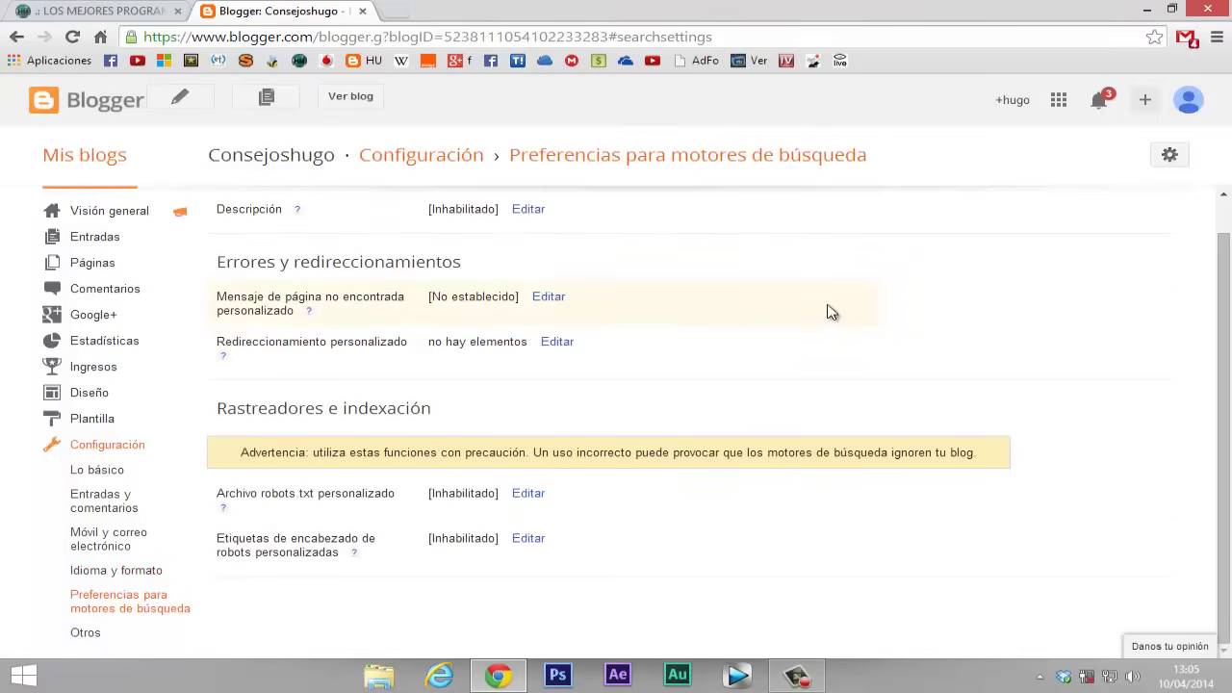
pyautogui.click(298, 213)
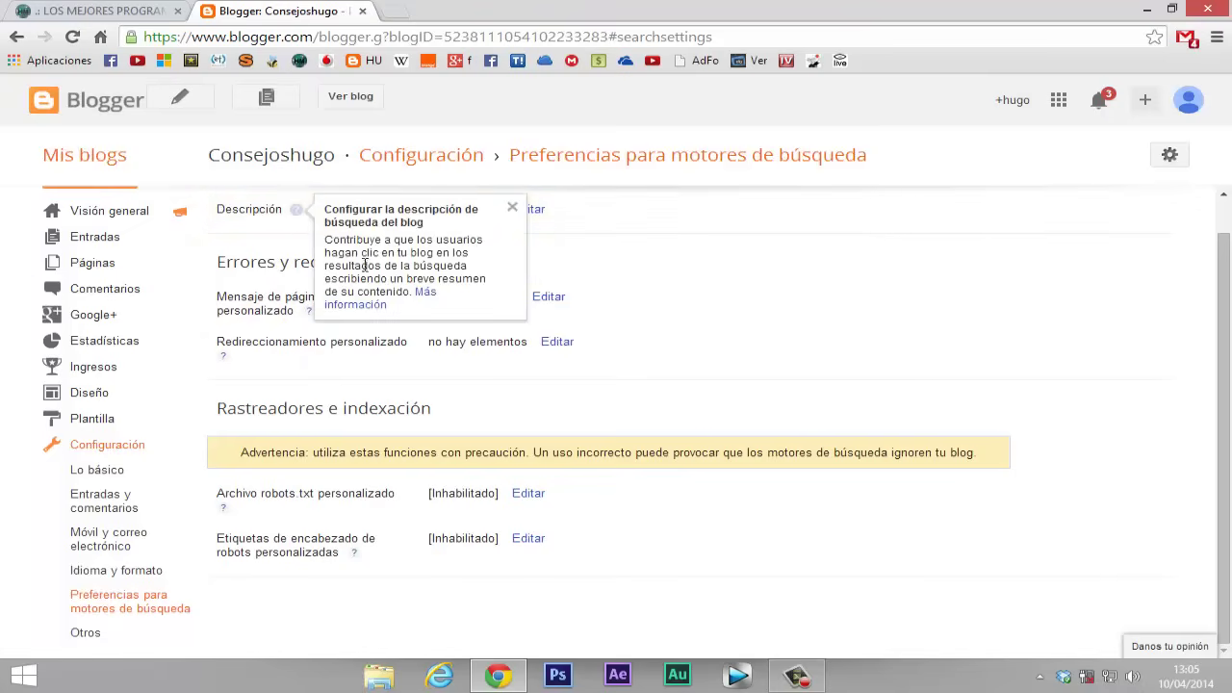
pyautogui.click(734, 250)
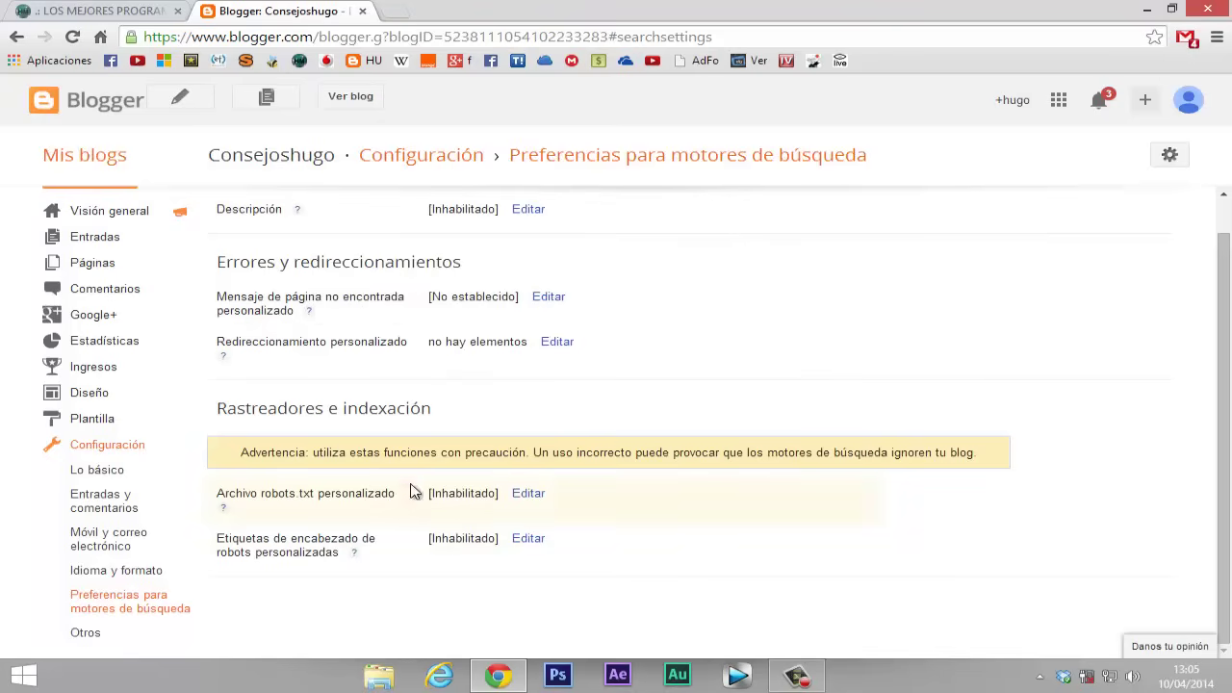
# - Open the Otros settings and look over the tutoshugohd post for comparison before returning to Consejoshugo
pyautogui.click(85, 634)
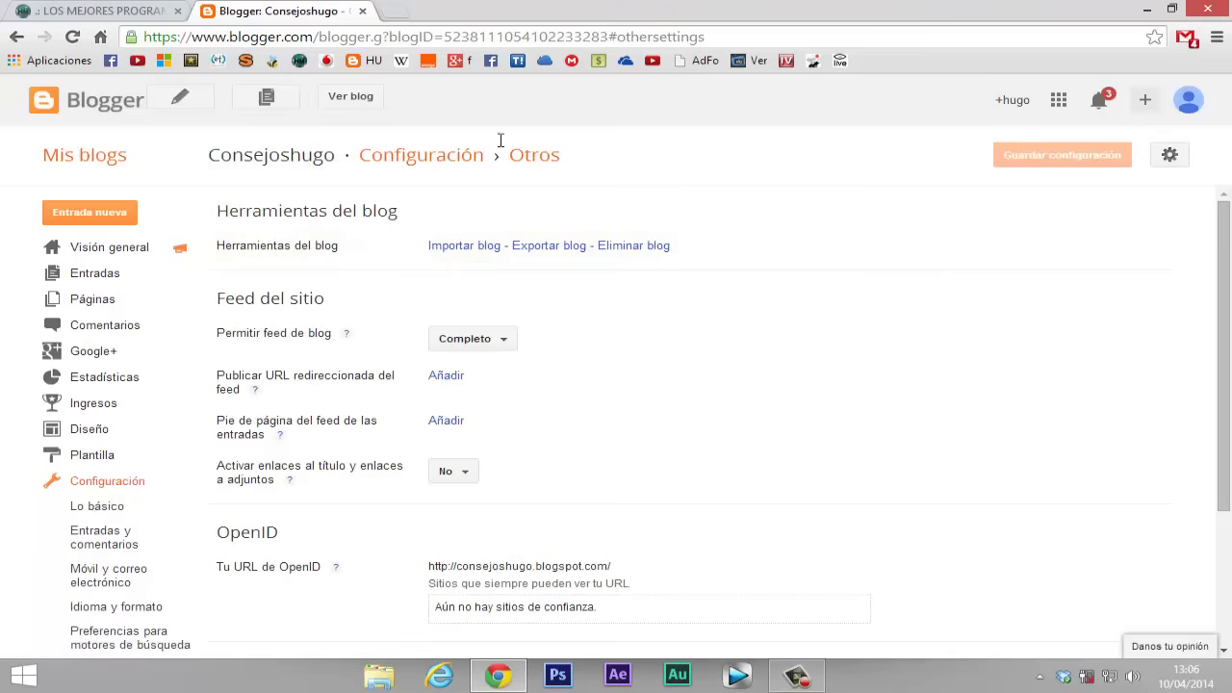
pyautogui.click(101, 10)
pyautogui.scroll(4, 572, 284)
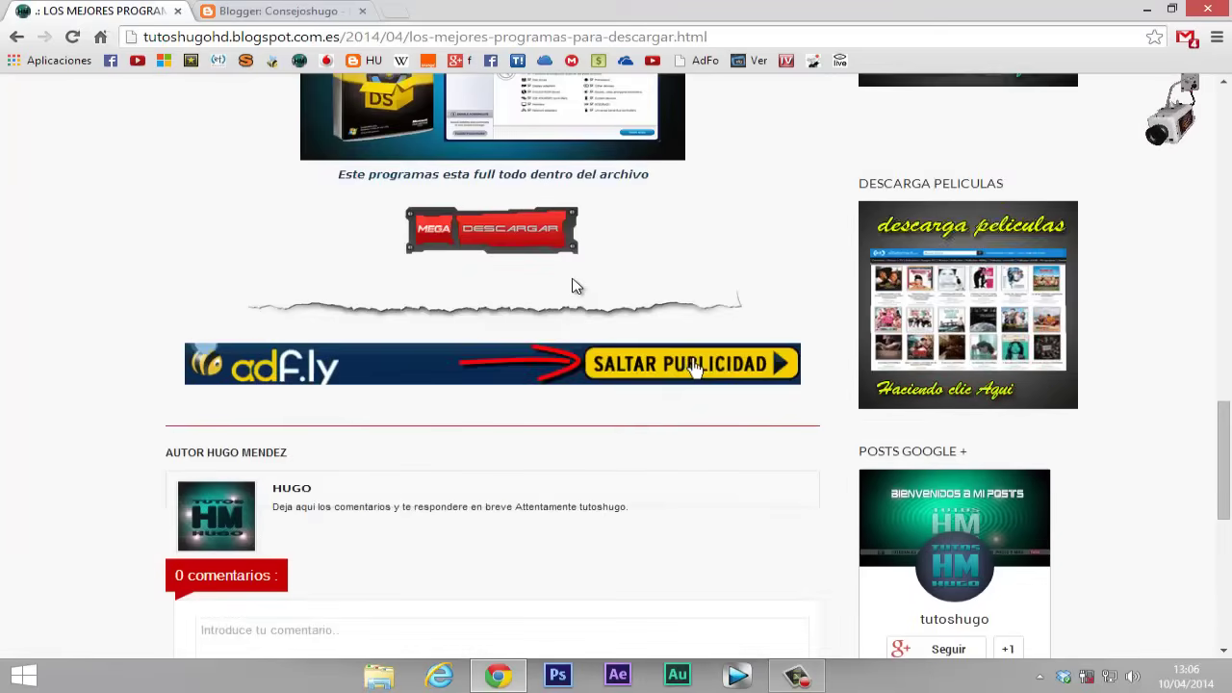
pyautogui.scroll(15, 572, 284)
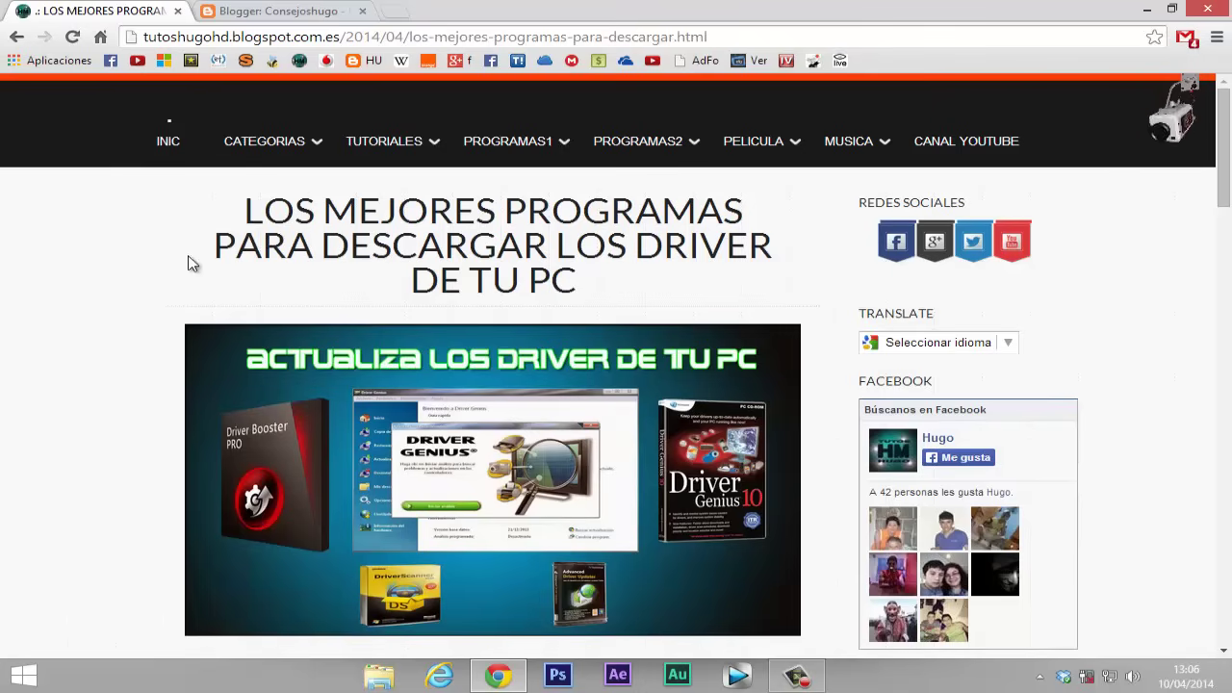
pyautogui.click(276, 14)
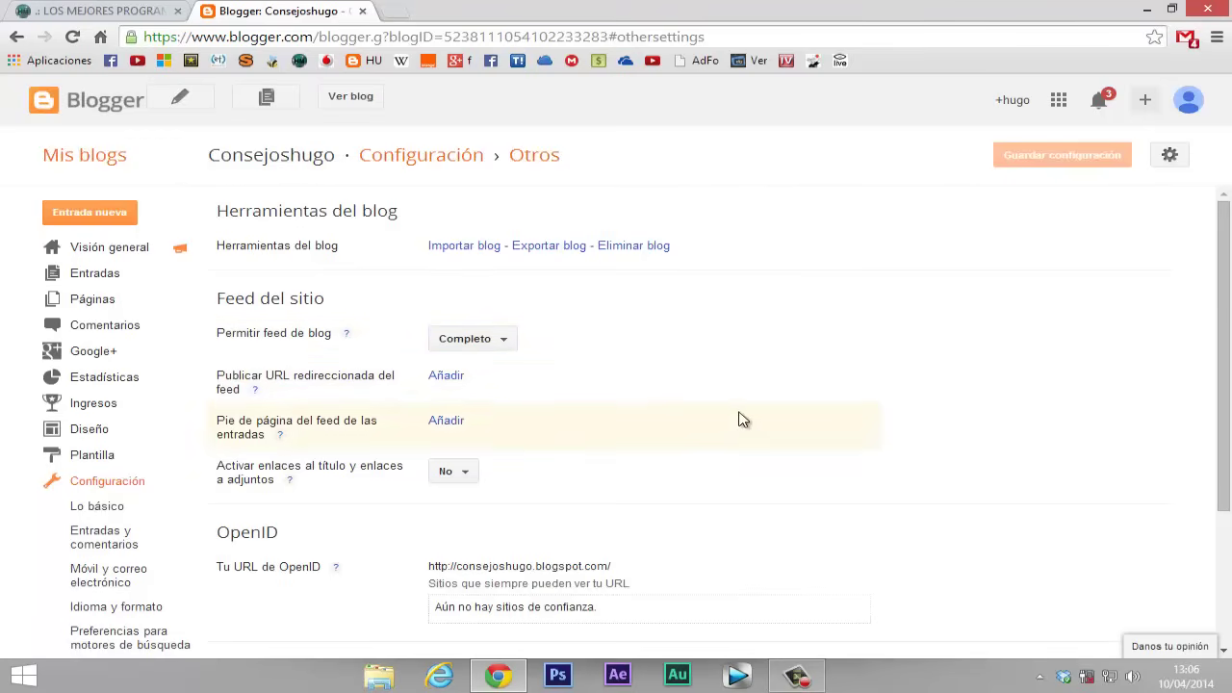
# - Examine the remaining Otros settings and inspect the Contenido para adultos choices without changing them
pyautogui.scroll(-2, 741, 420)
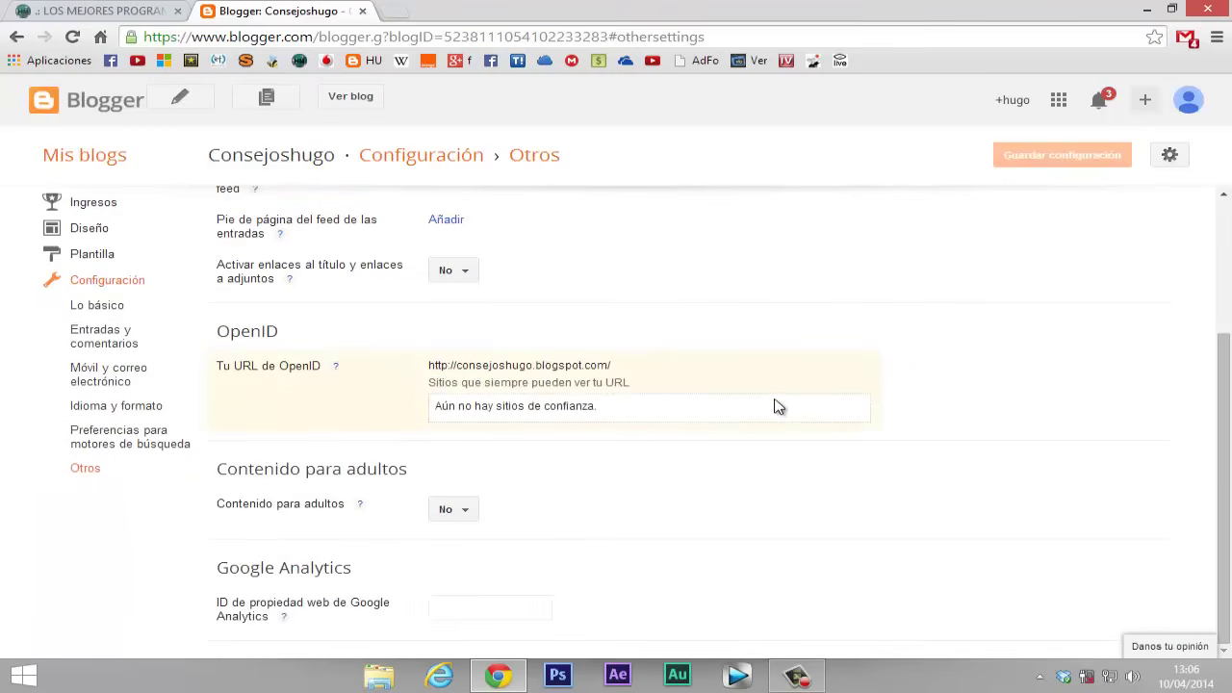
pyautogui.click(468, 517)
pyautogui.click(476, 514)
pyautogui.scroll(2, 745, 517)
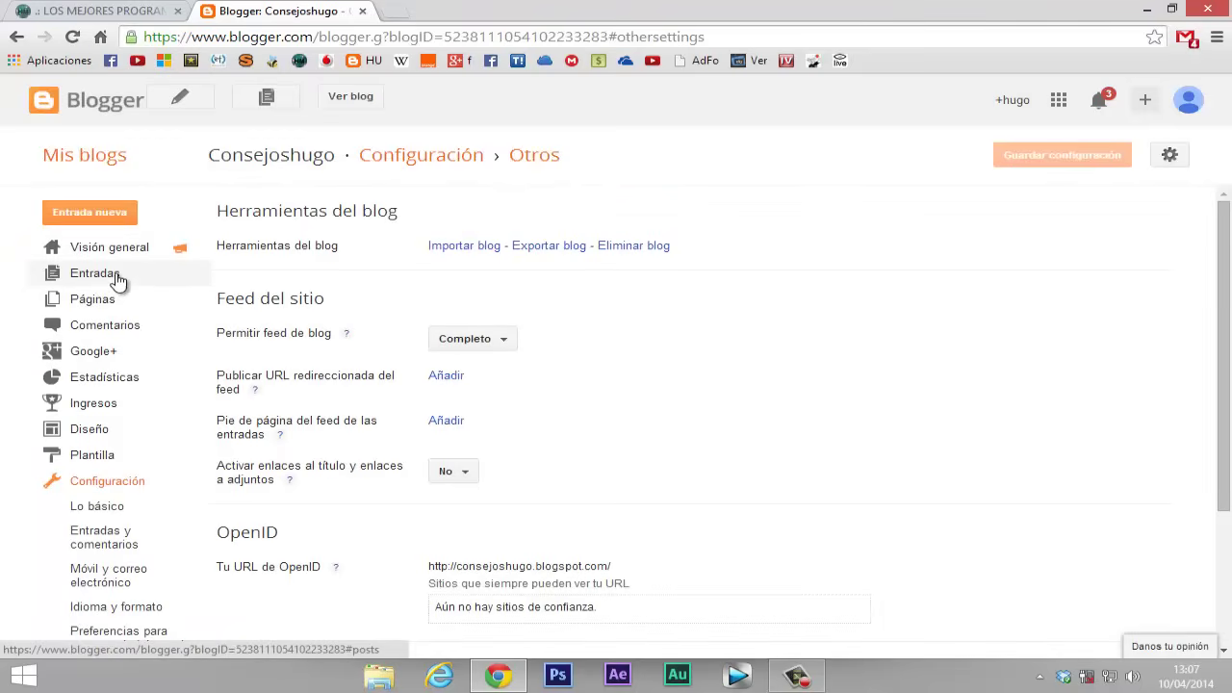
# - Look through the blog's Entradas, Comentarios, Google+ and Estadísticas sections
pyautogui.click(95, 277)
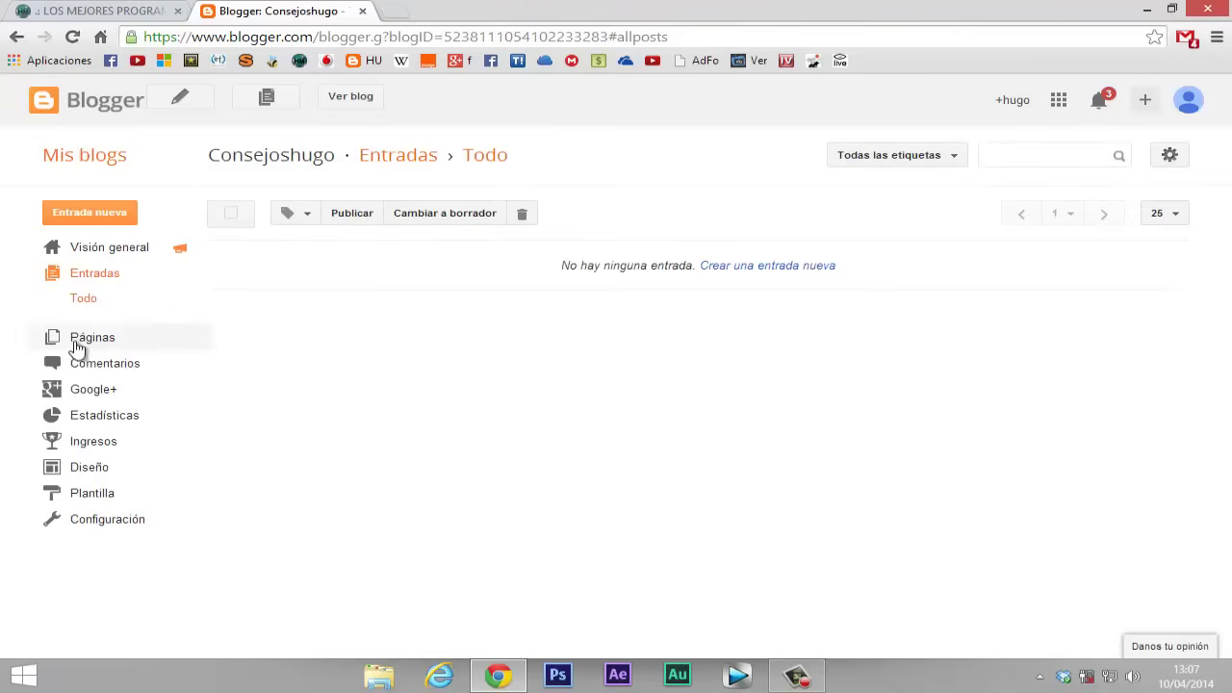
pyautogui.click(101, 374)
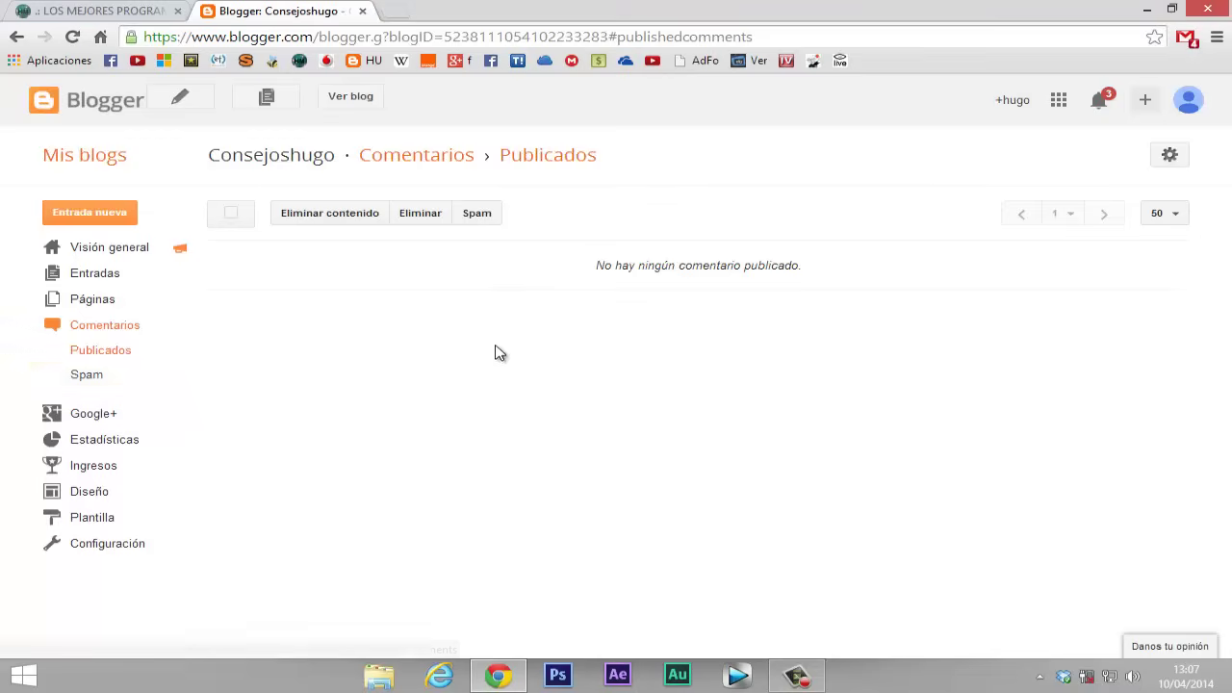
pyautogui.click(96, 423)
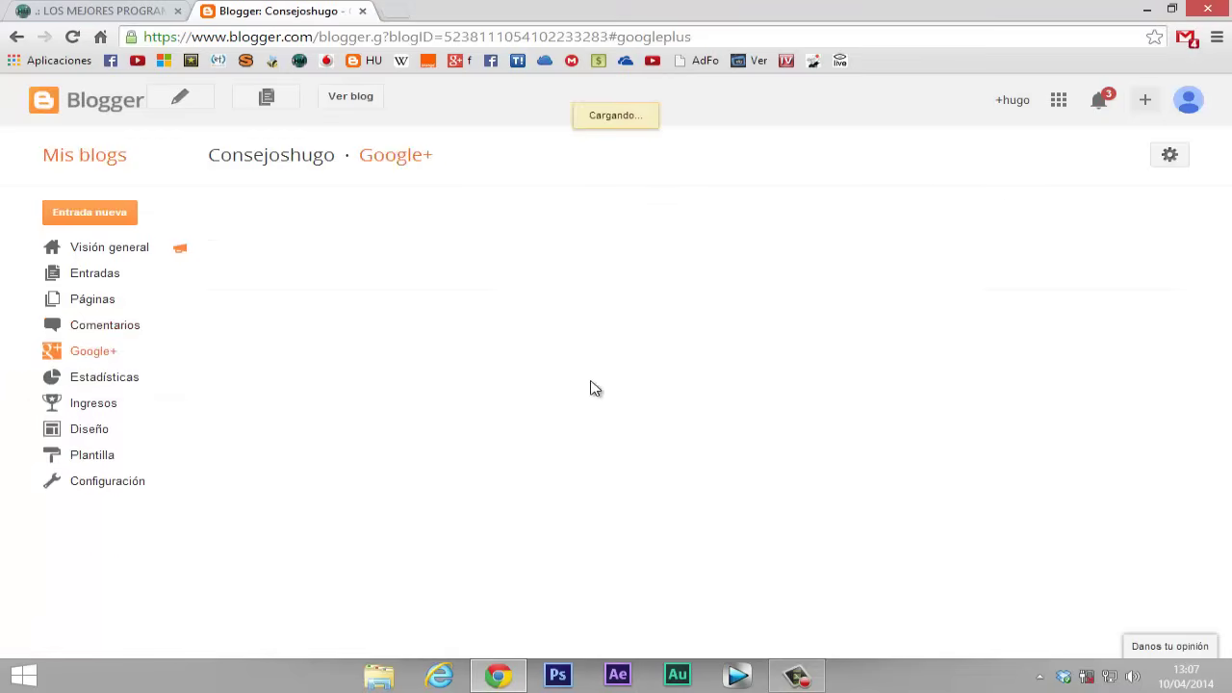
pyautogui.click(115, 387)
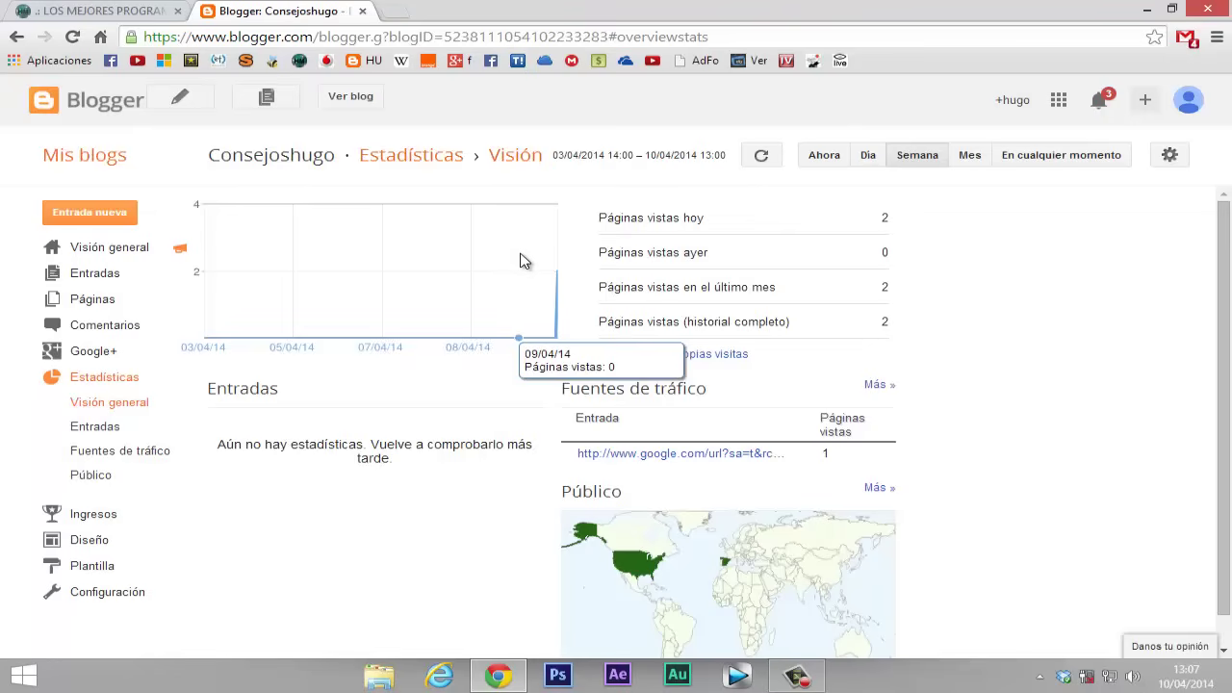
# - Open the Ingresos section and read the AdSense information and requirements
pyautogui.click(89, 515)
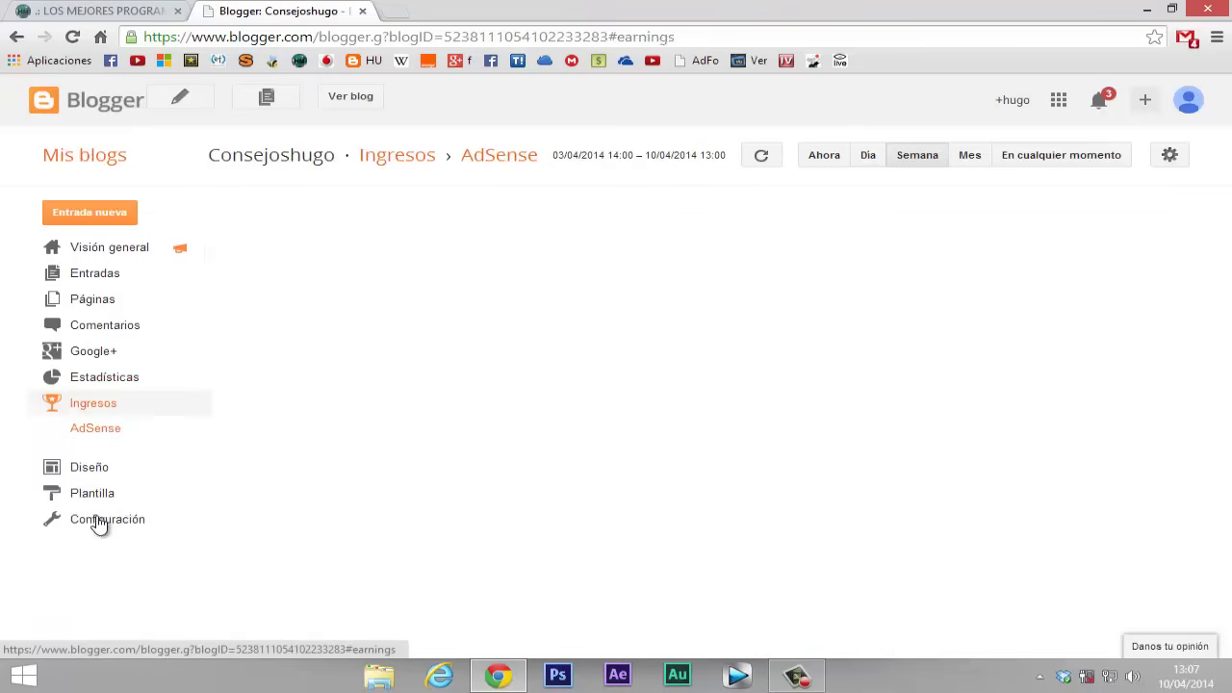
pyautogui.scroll(-2, 1169, 324)
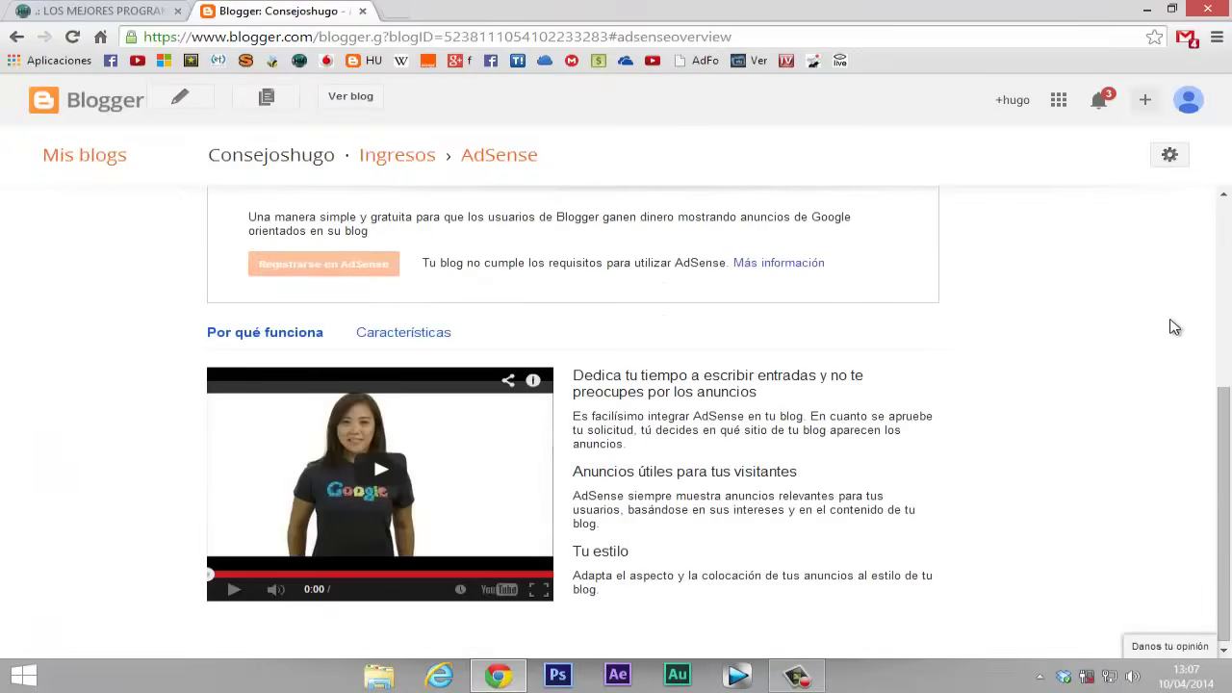
pyautogui.scroll(1, 1163, 347)
pyautogui.scroll(-1, 1163, 345)
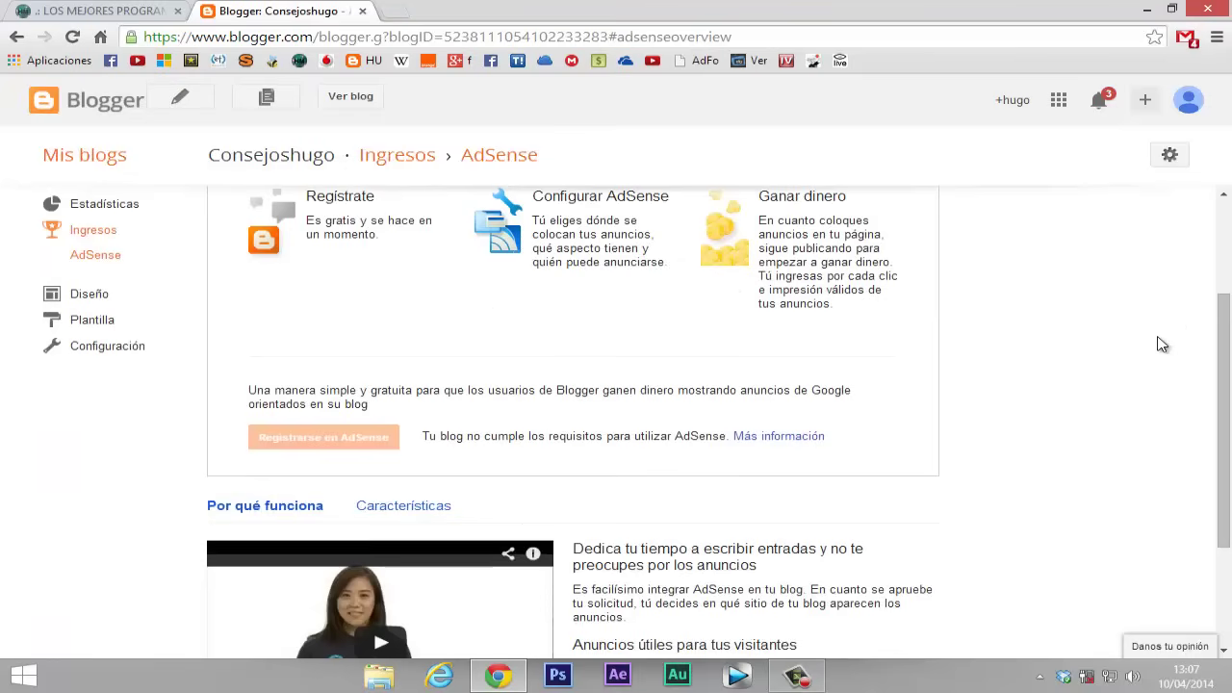
pyautogui.scroll(1, 1026, 345)
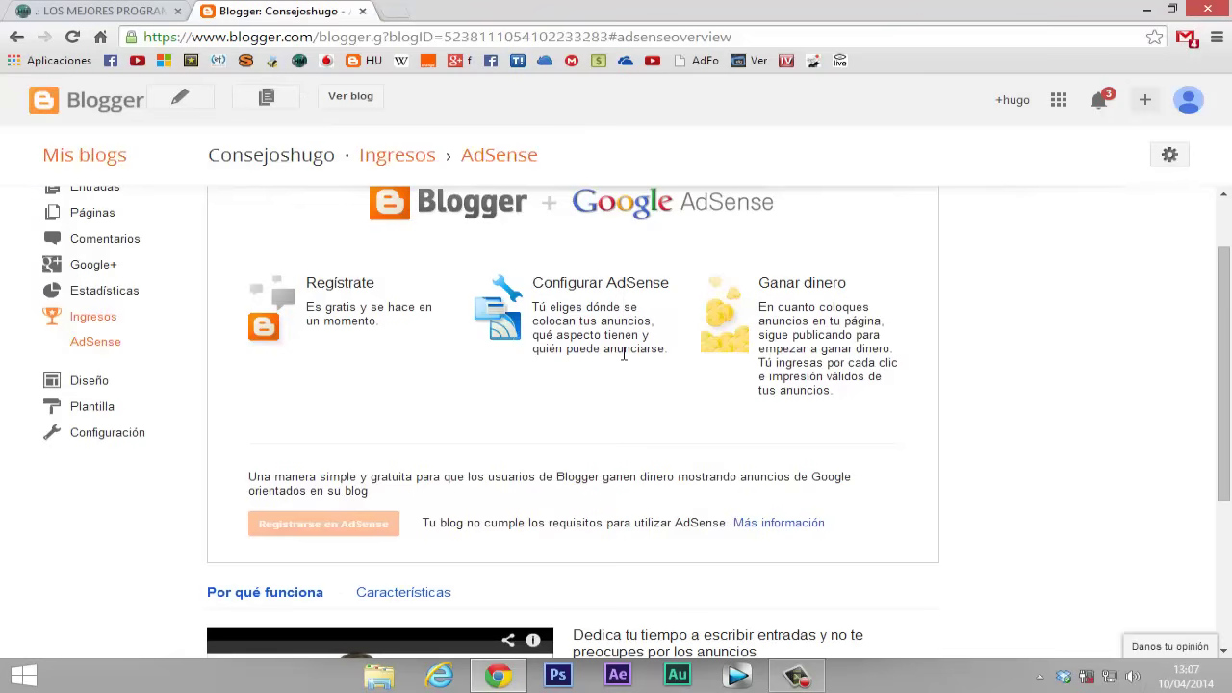
# - Open the Diseño section and examine the blog's gadget layout
pyautogui.click(92, 383)
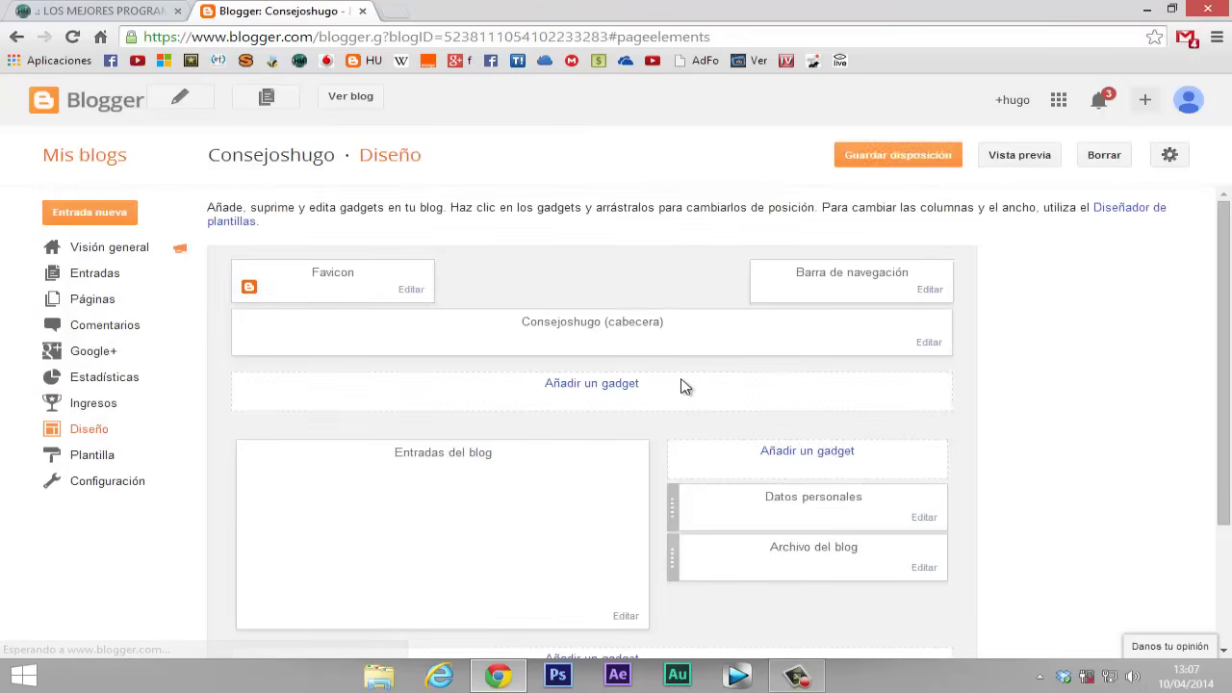
pyautogui.scroll(-2, 674, 385)
pyautogui.scroll(2, 452, 433)
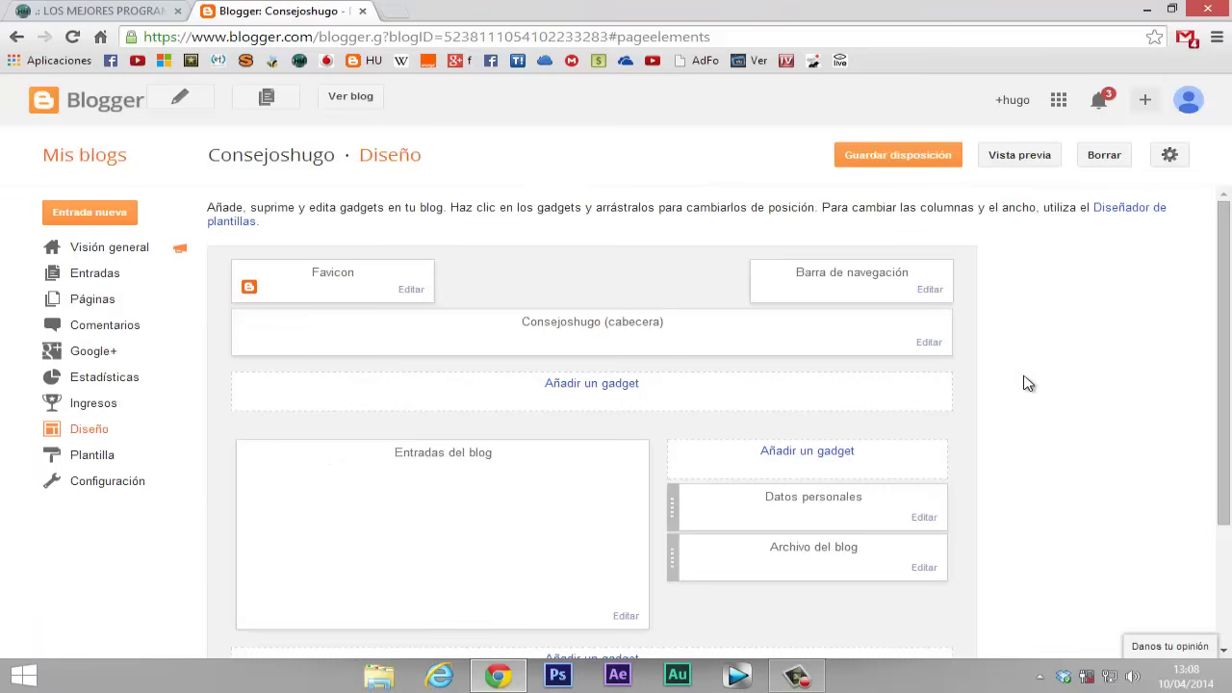
# - Open the blog's Plantilla section and start customizing the current template in the template designer
pyautogui.click(96, 456)
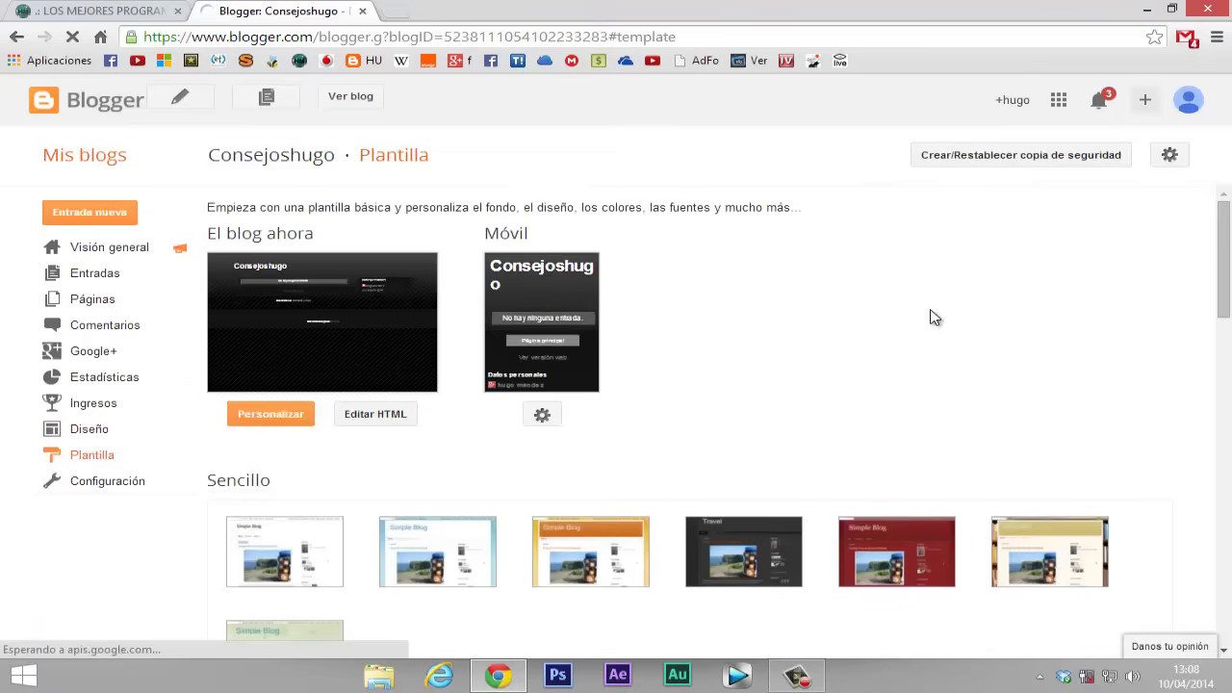
pyautogui.click(279, 418)
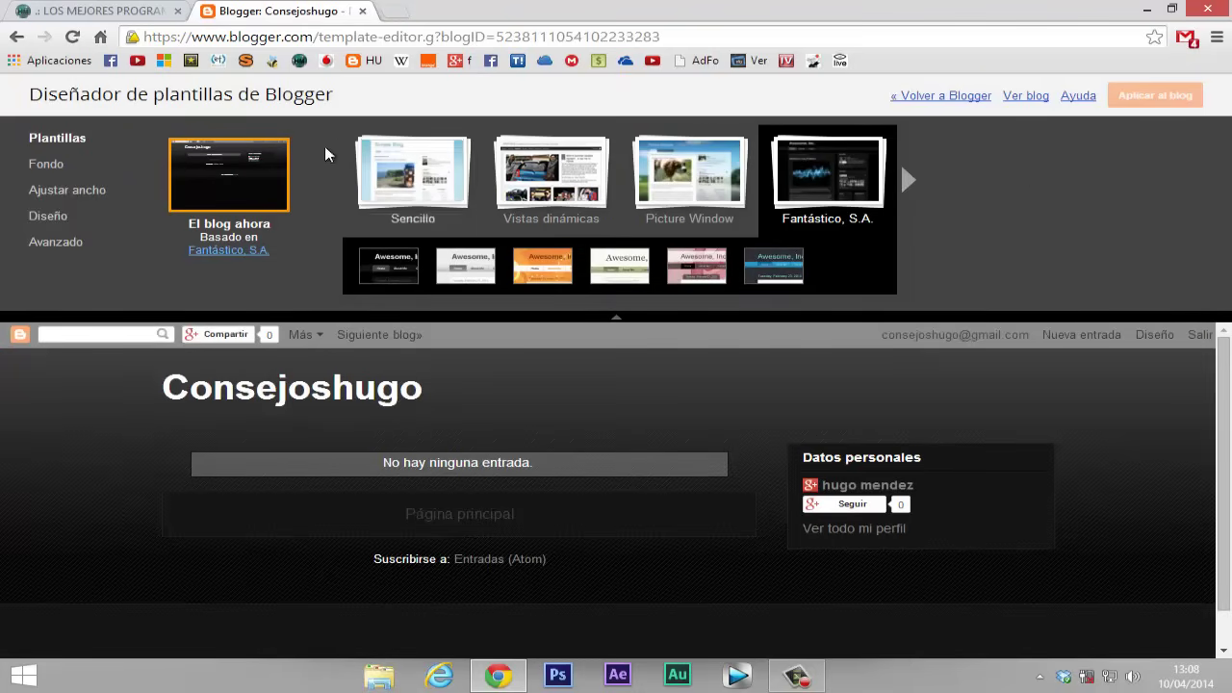
# - Preview the Picture Window template on the blog, and restore the current Fantástico, S.A. design
pyautogui.click(684, 179)
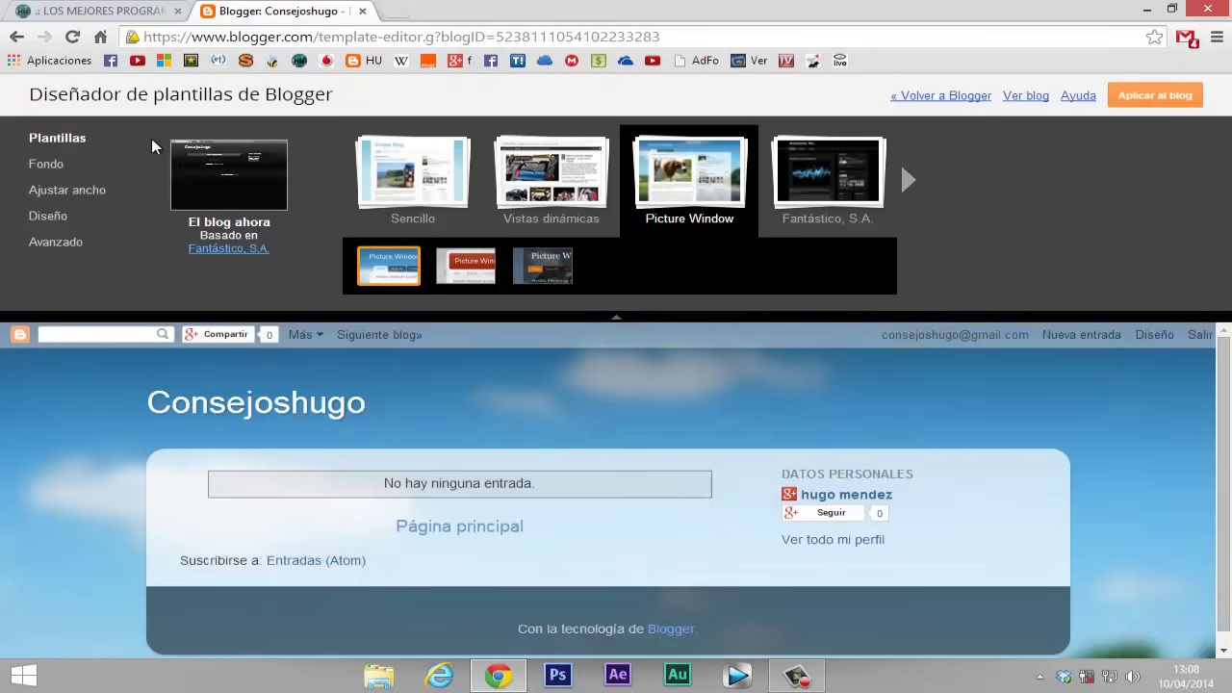
pyautogui.click(227, 183)
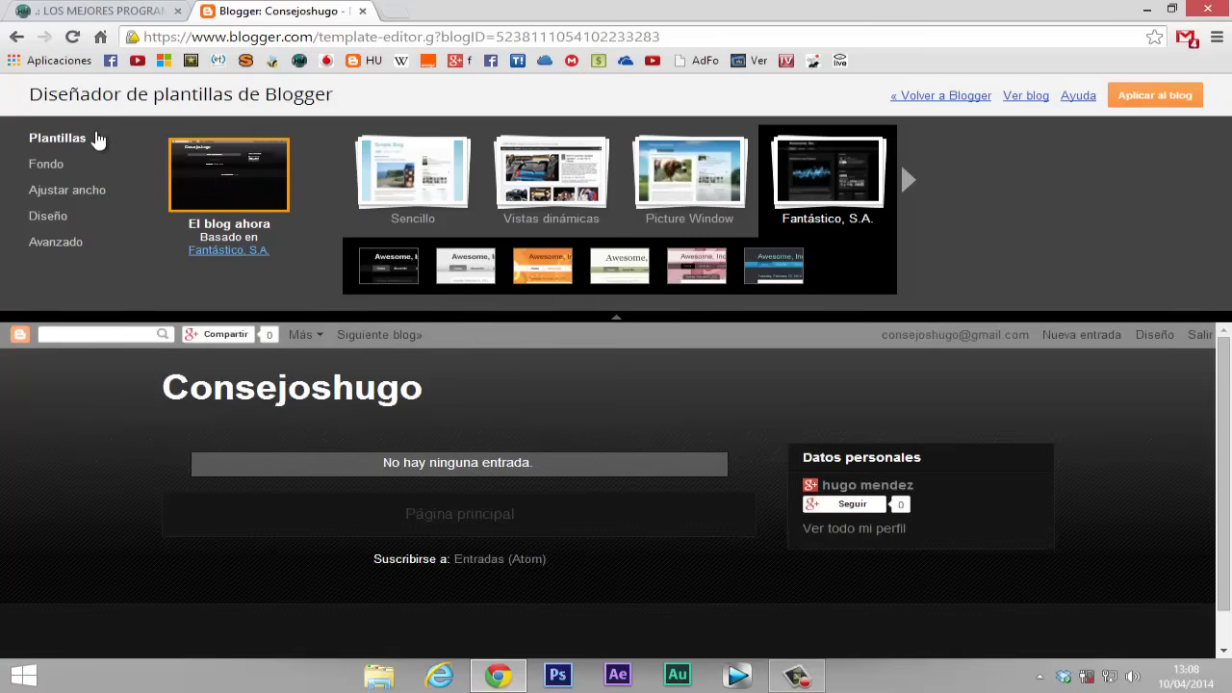
# - Try the orange swirl, blue-grey curve and flames images from the Abstracto category as the blog's background image
pyautogui.click(49, 168)
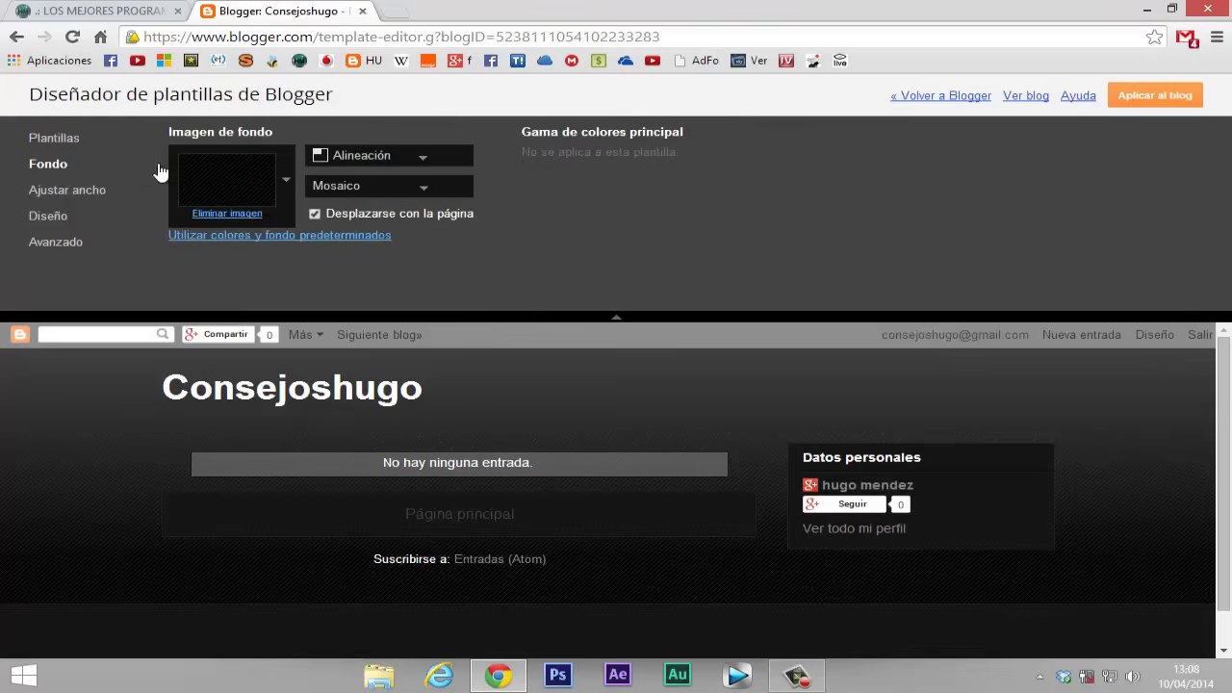
pyautogui.click(286, 183)
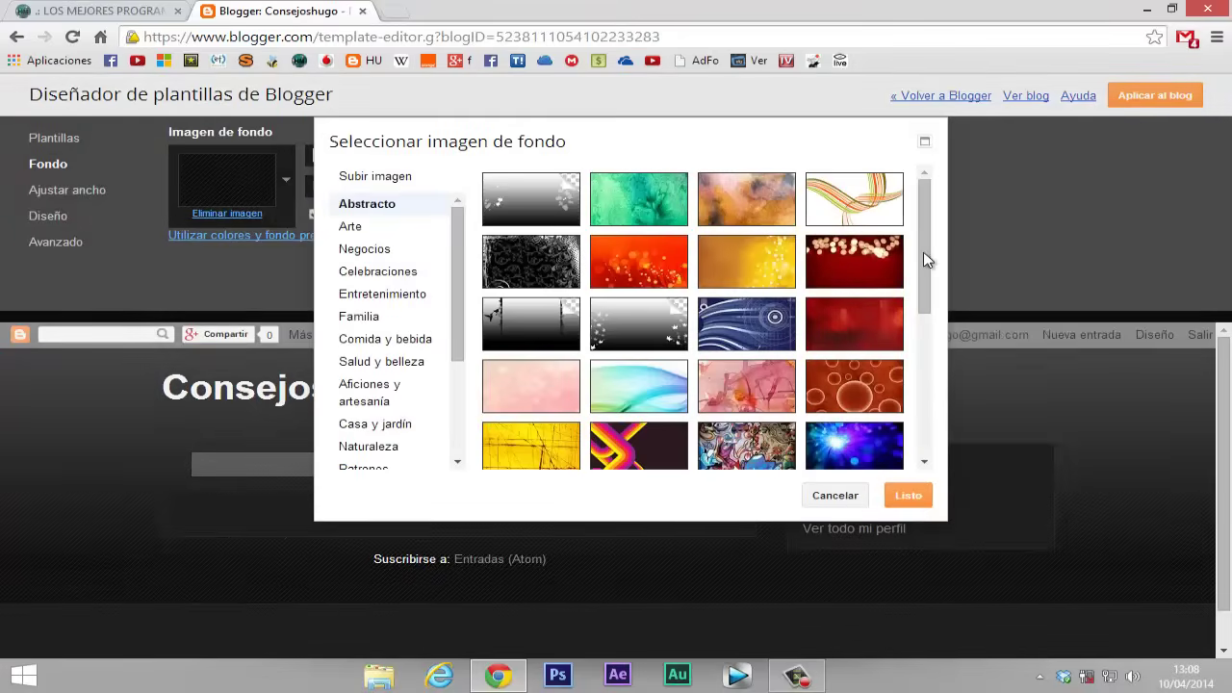
pyautogui.moveTo(923, 251); pyautogui.dragTo(929, 385)
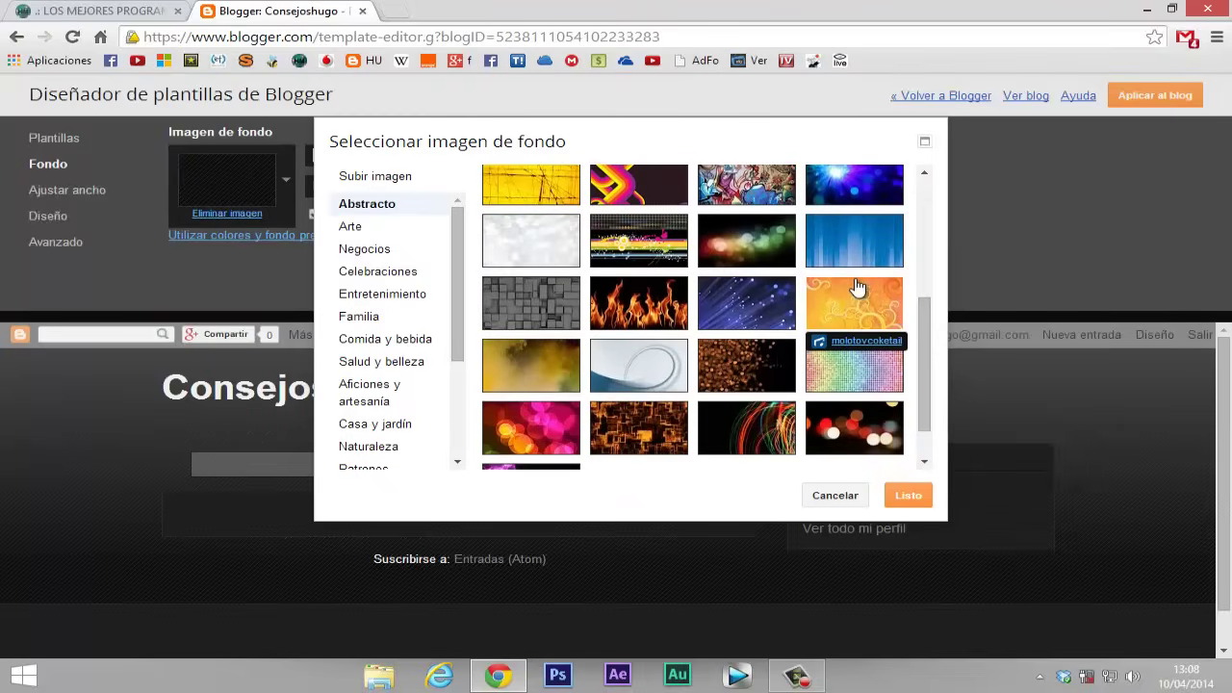
pyautogui.click(860, 308)
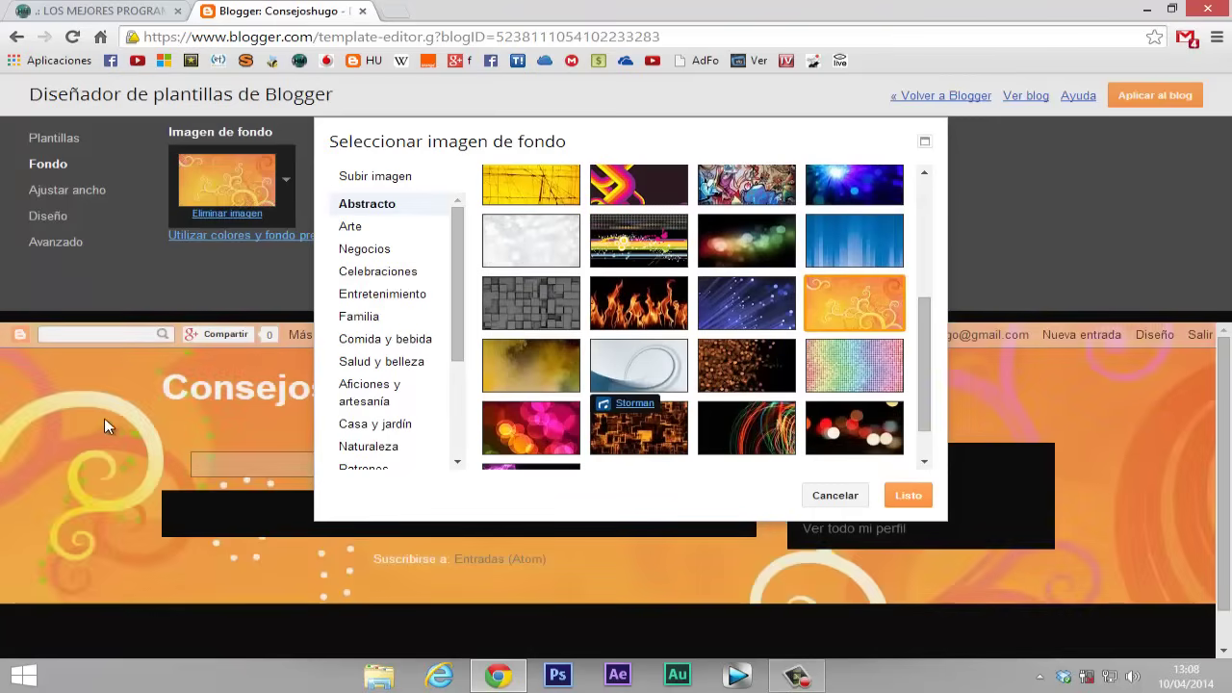
pyautogui.click(636, 364)
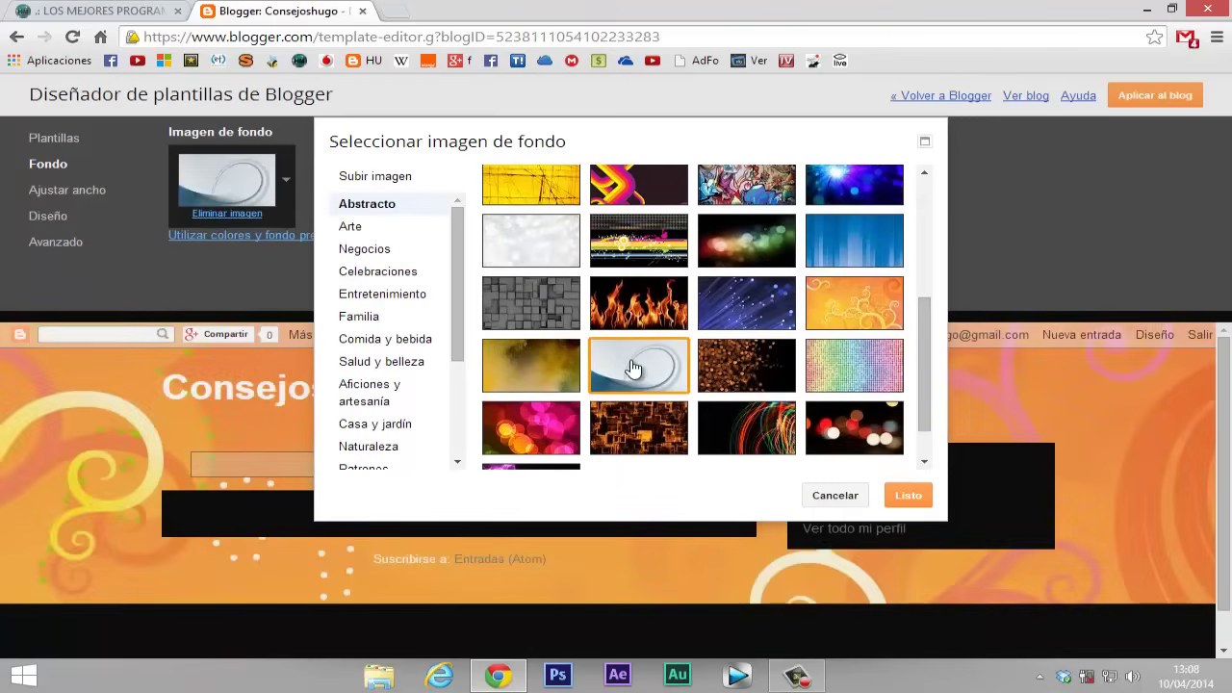
pyautogui.click(654, 308)
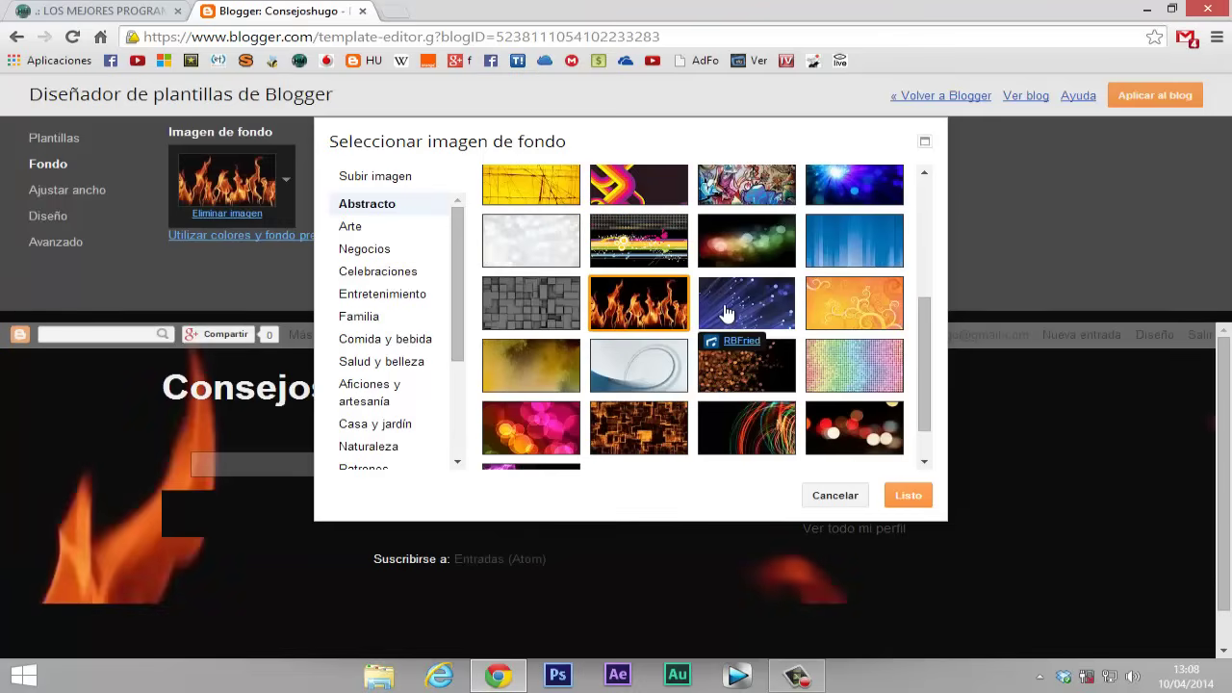